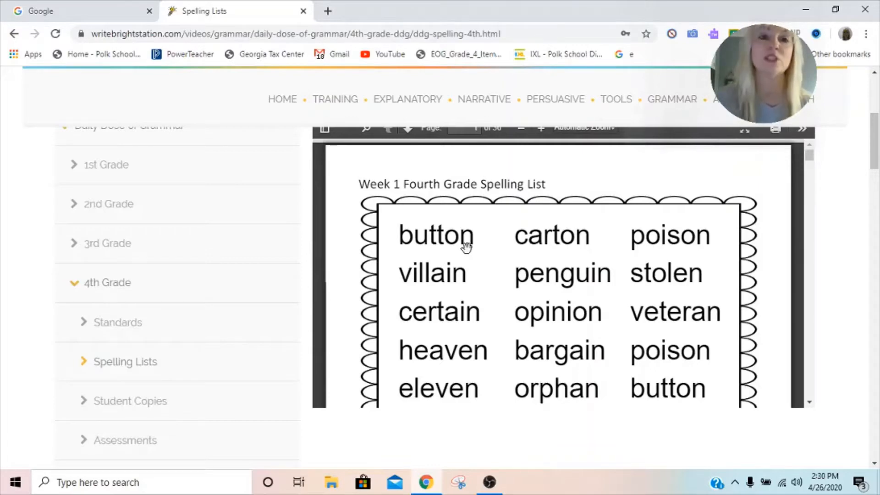
Open Google Drive from the Google apps launcher in the Google tab.
left_click(80, 14)
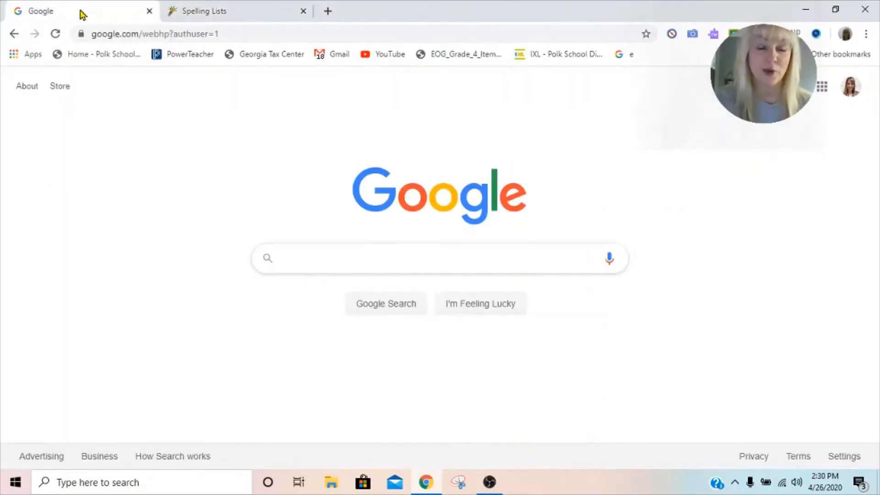
left_click(822, 87)
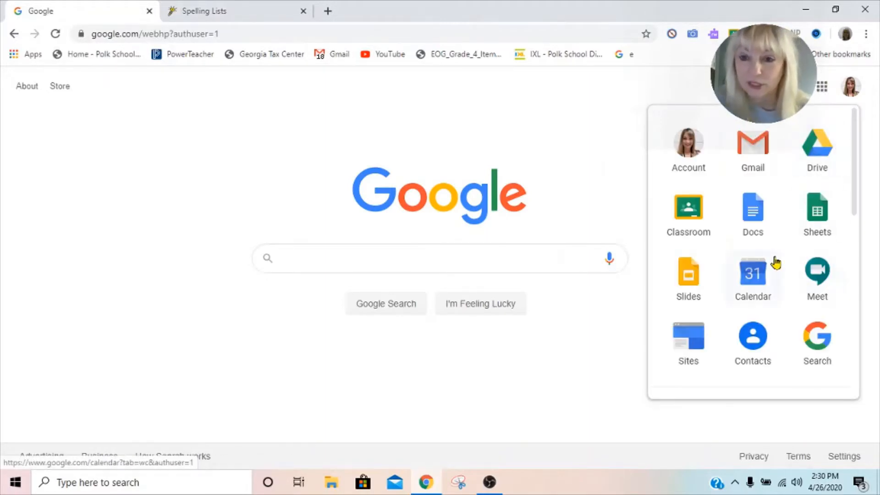
left_click(826, 154)
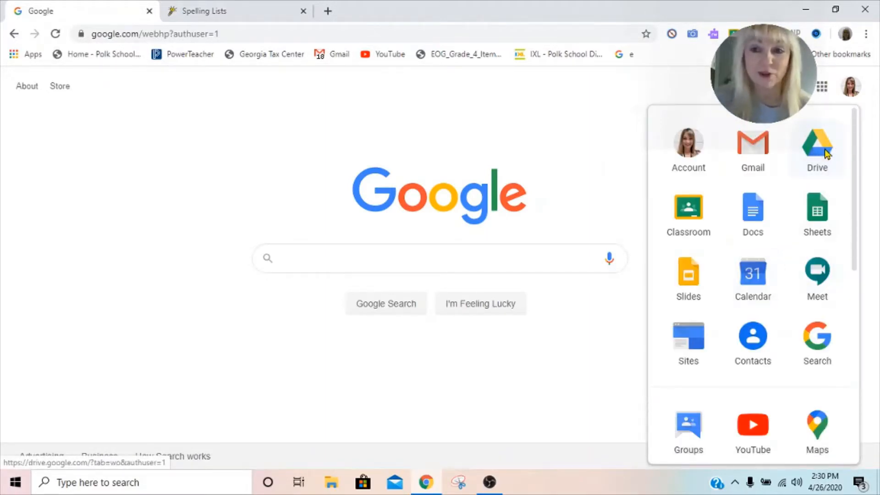
left_click(827, 154)
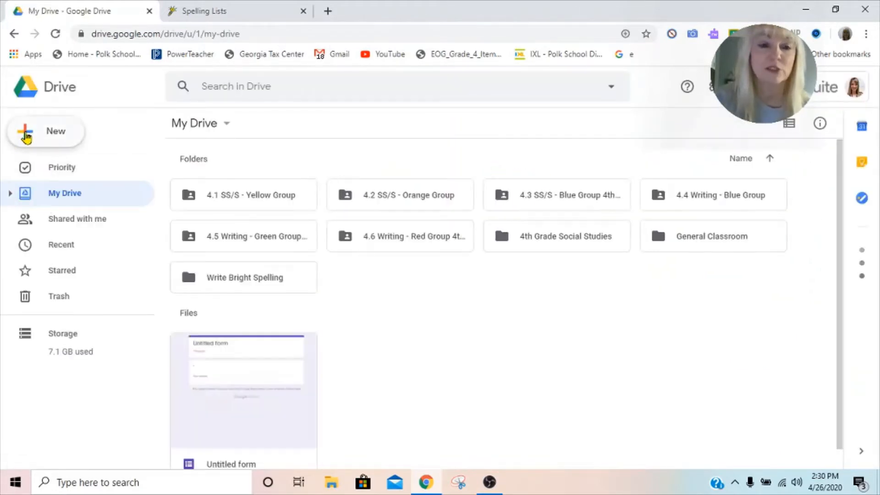
Create a new blank Google Form from Drive.
left_click(26, 136)
mouse_move(58, 284)
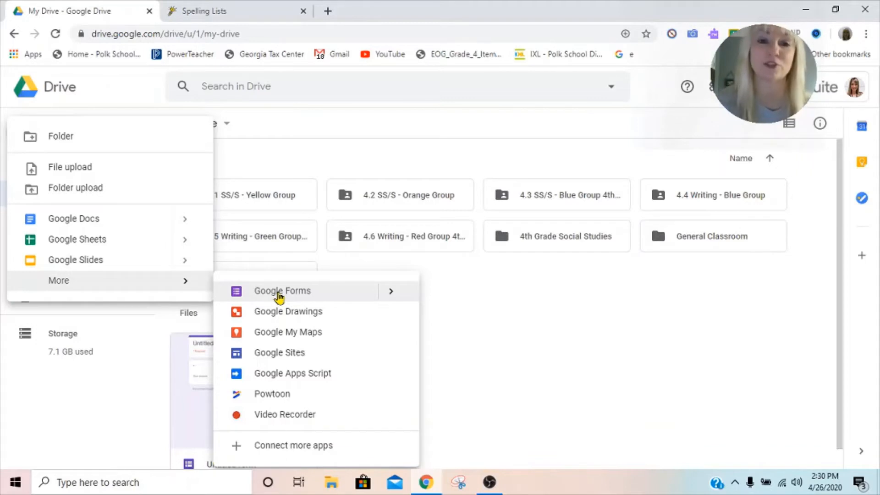
left_click(279, 296)
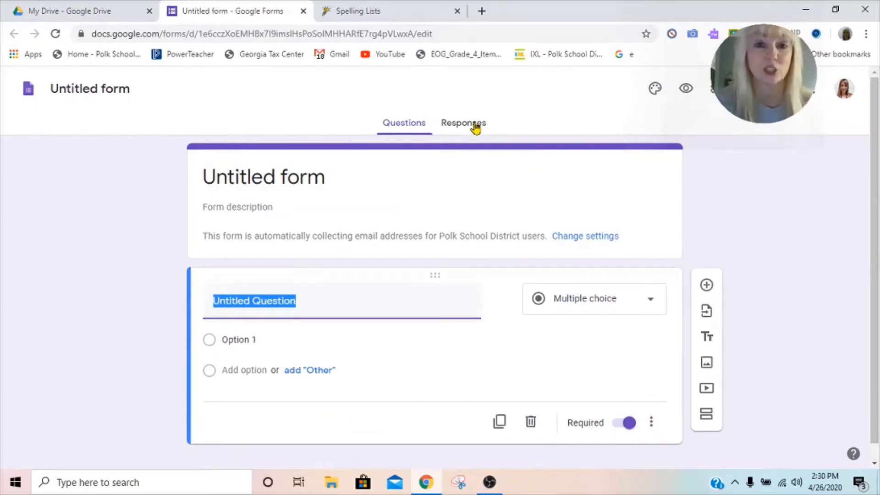
Rename the untitled form as Spelling Test 4.1.
left_click(119, 94)
type("Seppin")
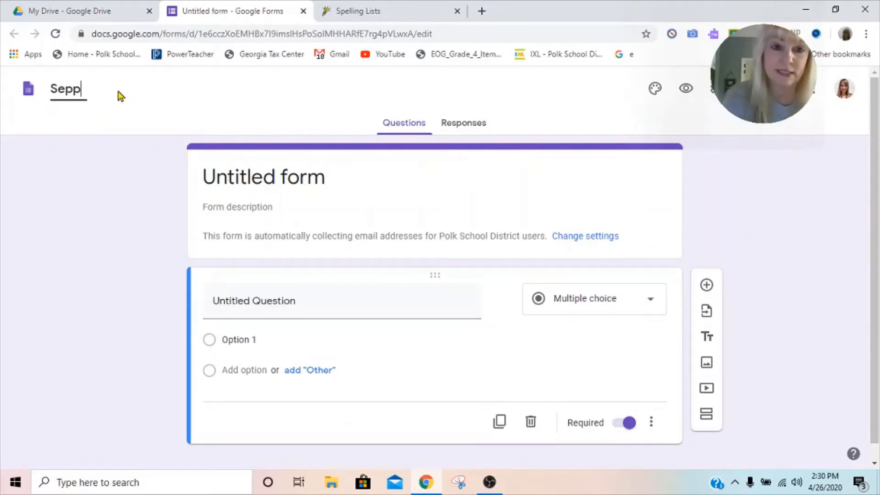
key("BackSpace")
key("BackSpace")
key("BackSpace")
key("BackSpace")
key("BackSpace")
type("pelling Test ")
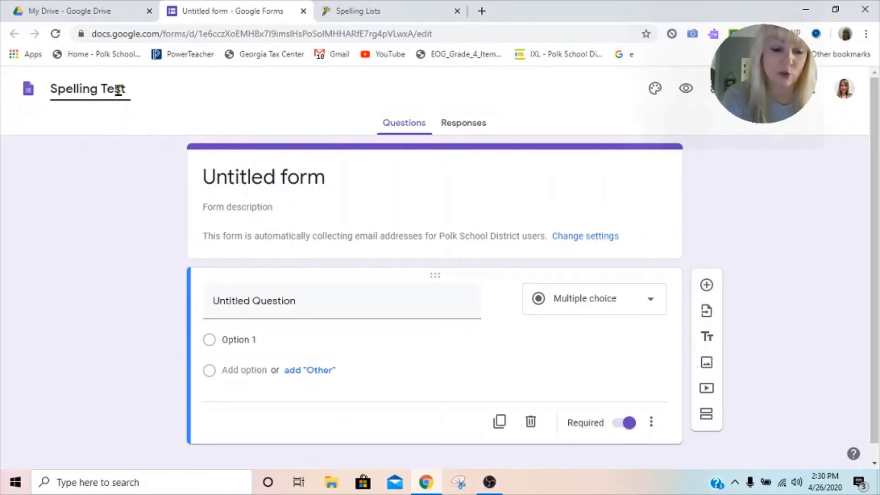
type("4")
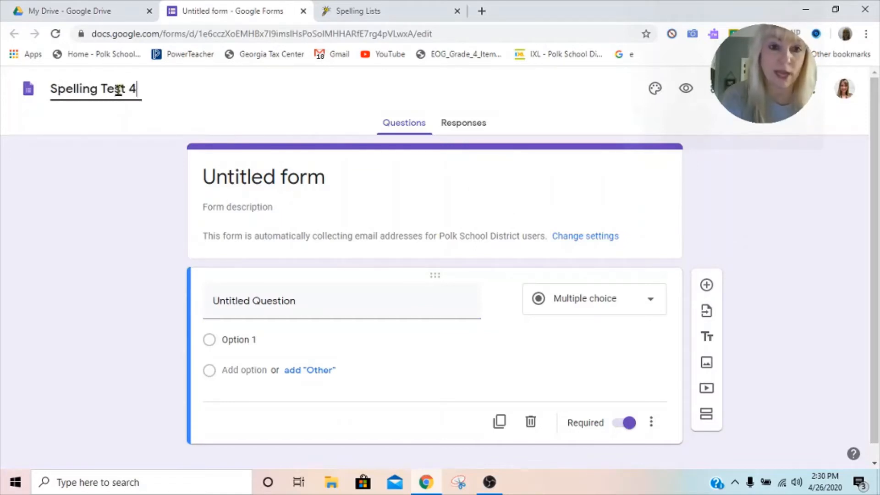
type(".1.")
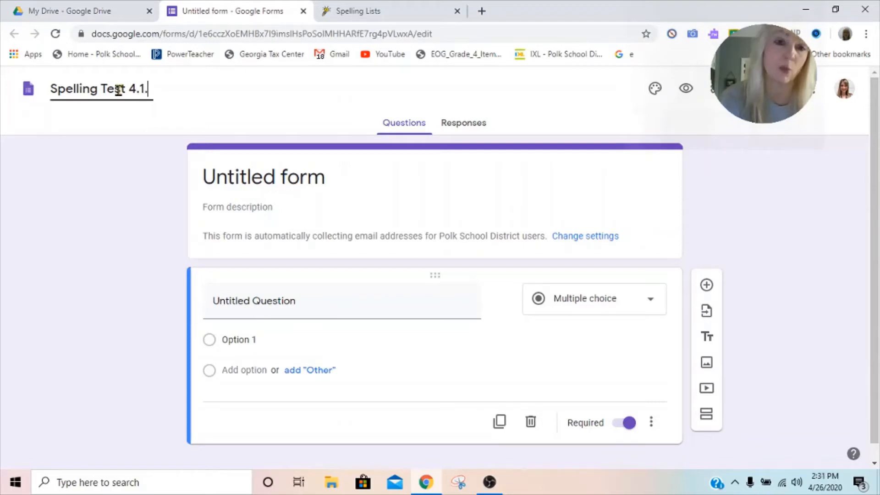
key("BackSpace")
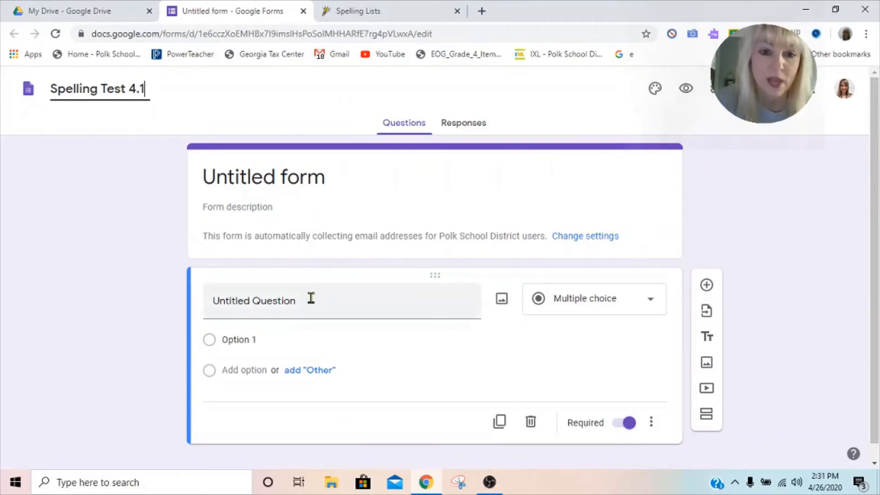
Change the first question's type to Short answer.
left_click(307, 299)
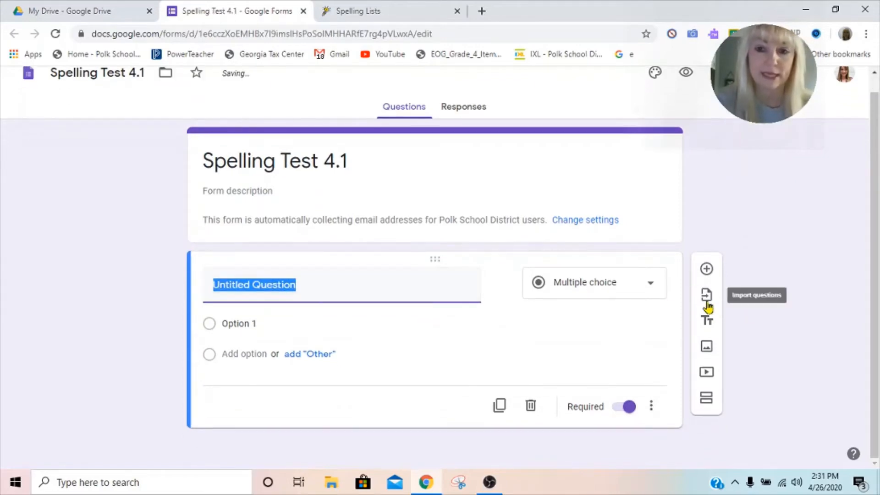
left_click(651, 286)
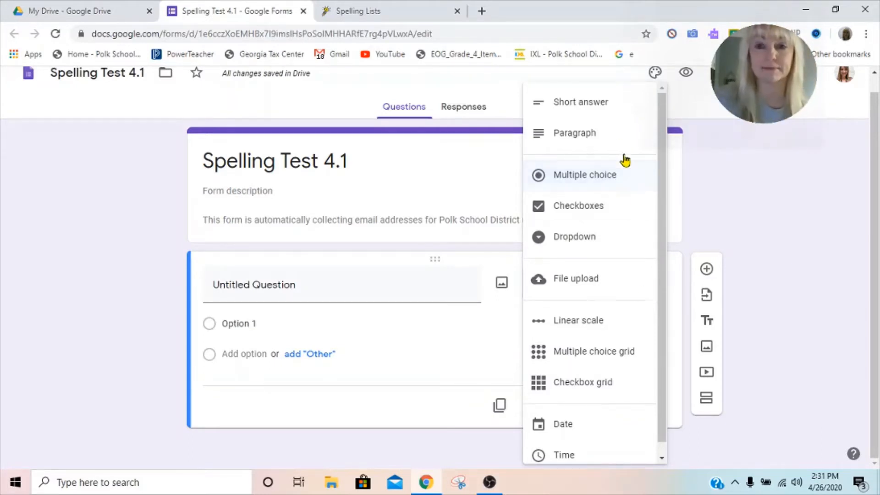
left_click(595, 108)
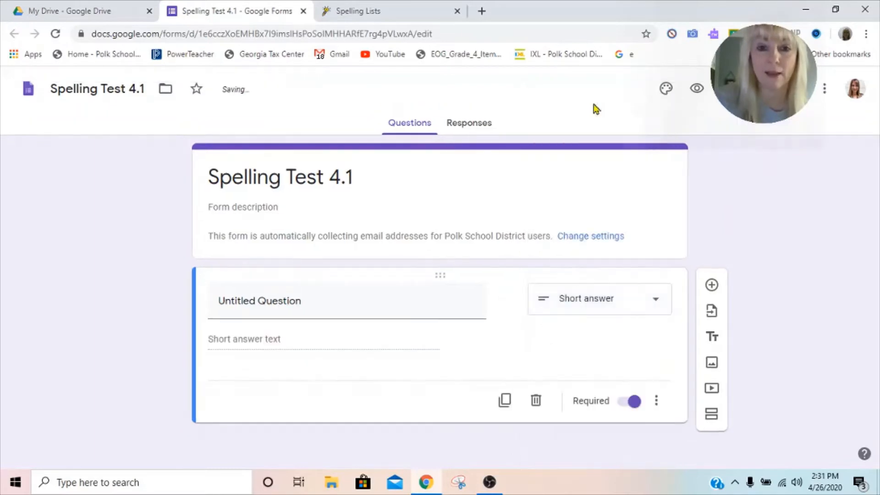
Title the first question "1. The word the teacher says -".
left_click(264, 300)
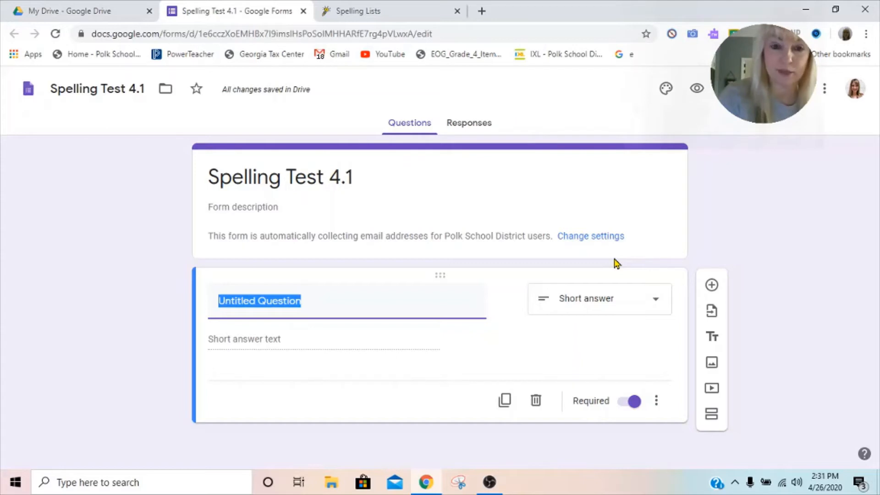
type("The wor5d the")
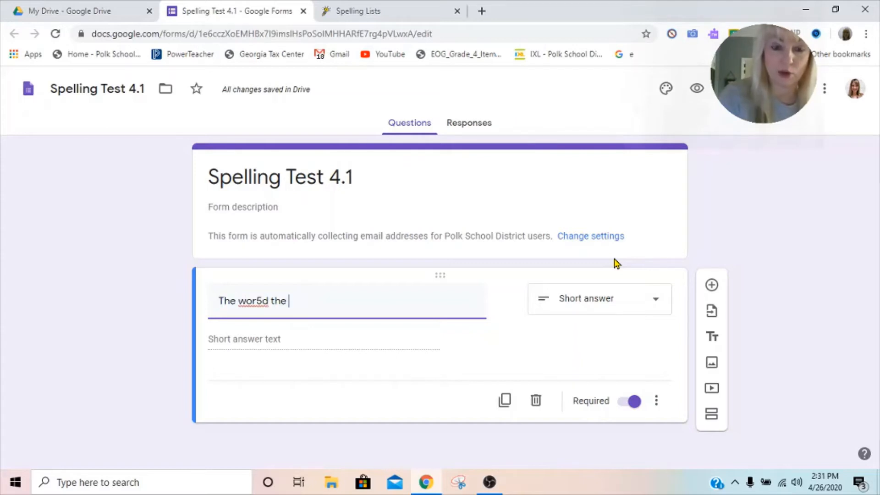
key("BackSpace")
key("BackSpace")
key("BackSpace")
key("BackSpace")
key("BackSpace")
key("BackSpace")
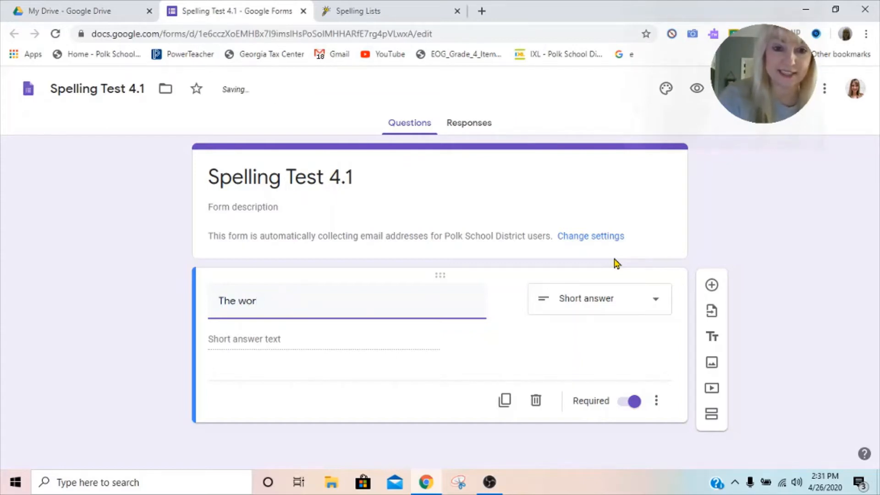
type("d the teacher says")
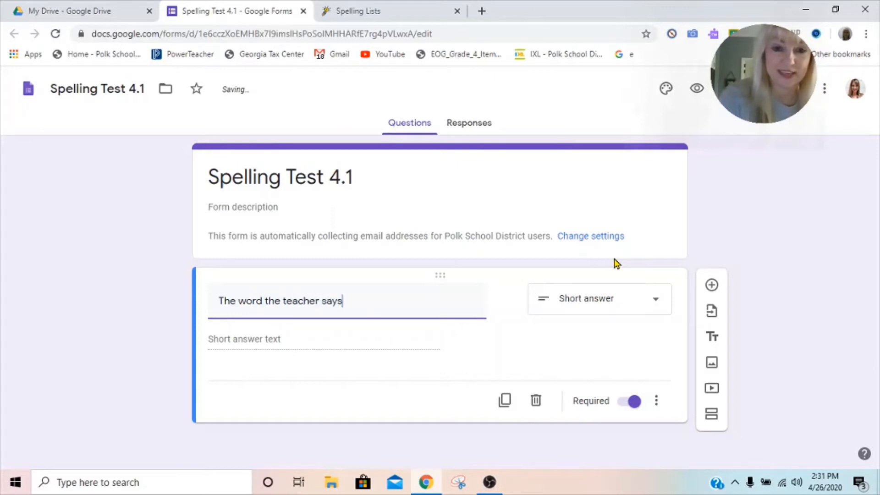
type(" -")
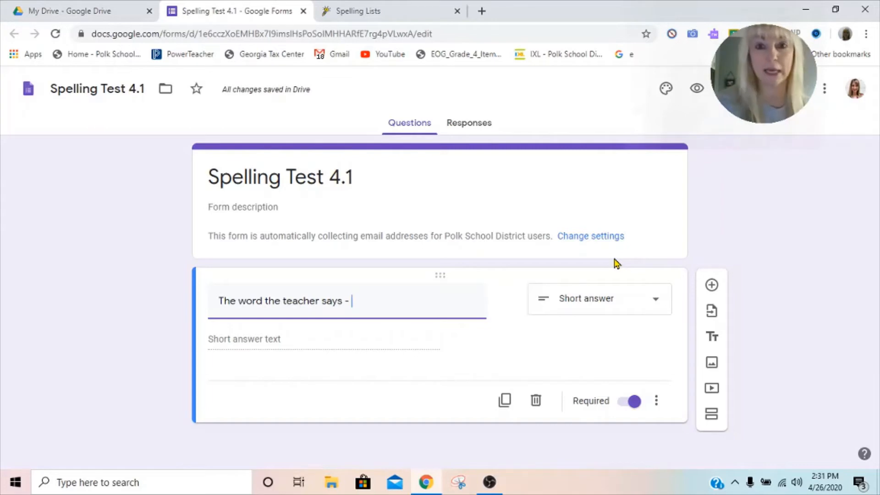
left_click_drag(218, 301, 224, 302)
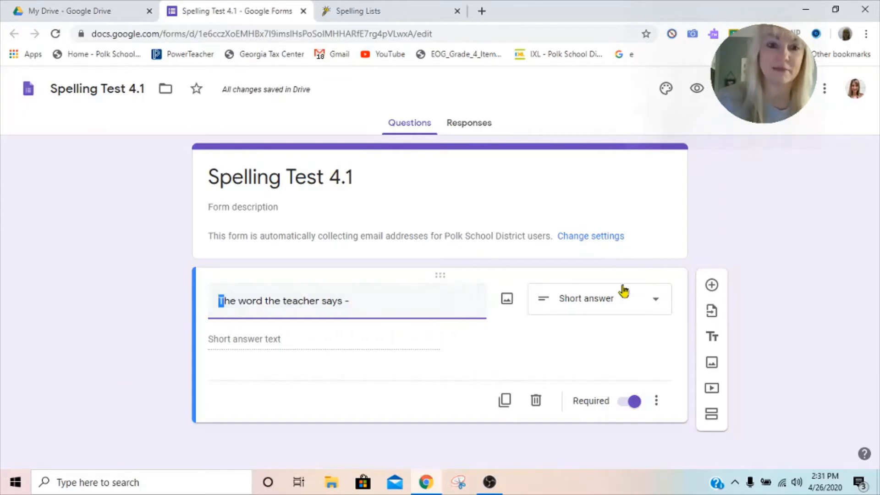
type("1. T")
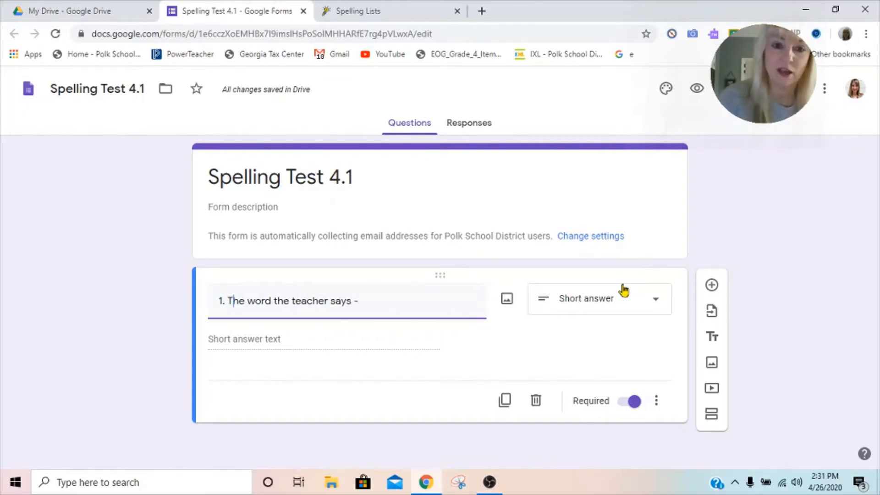
left_click(252, 344)
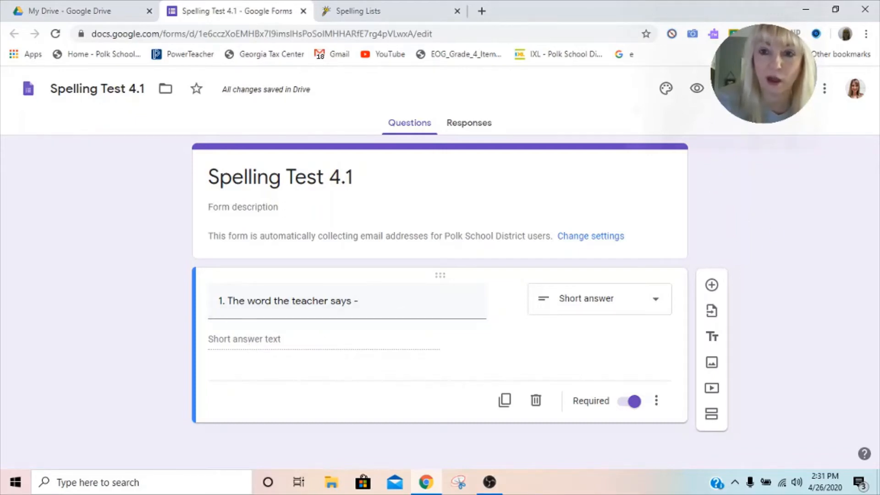
Turn on Make this a quiz in the form's quiz settings and save the settings.
left_click(727, 88)
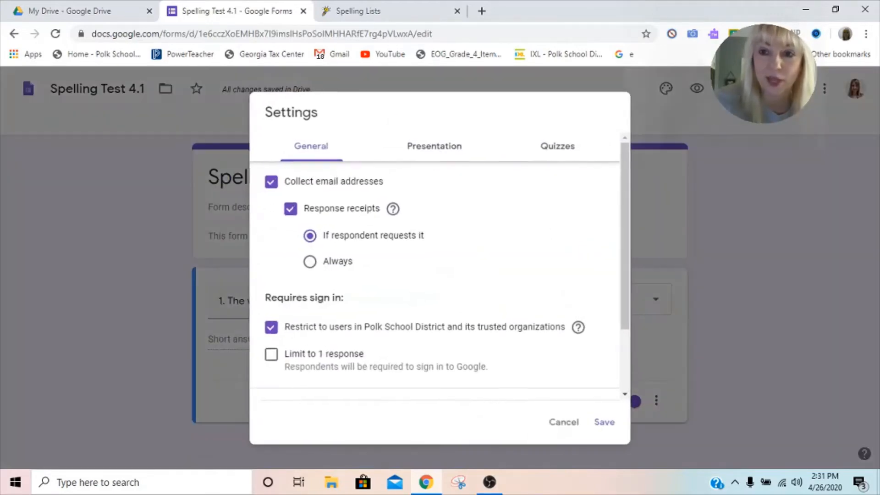
left_click(556, 152)
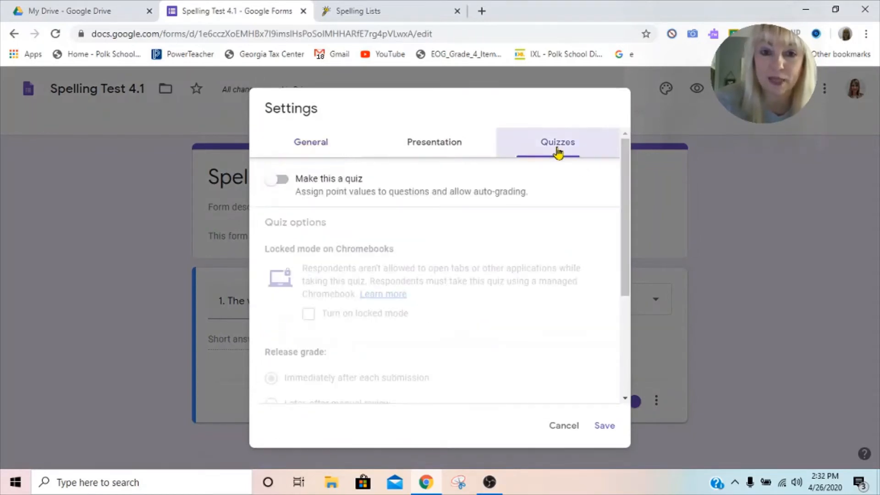
left_click(282, 181)
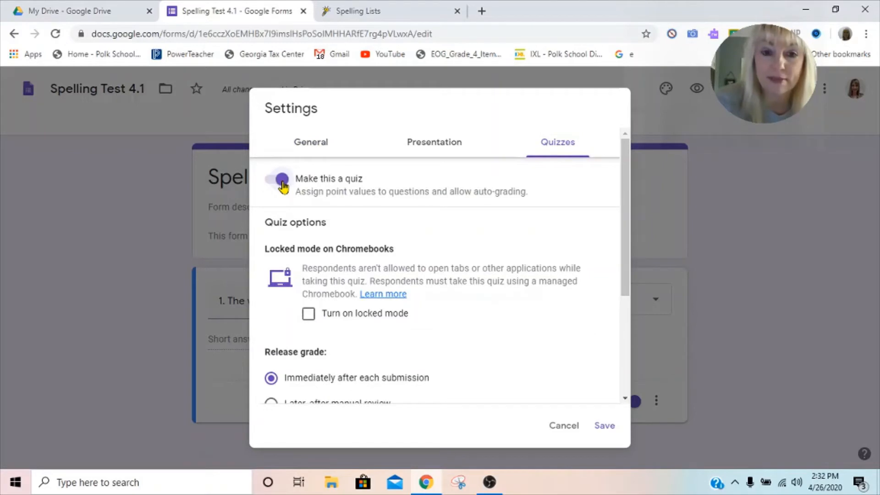
scroll(471, 297, "down", 3)
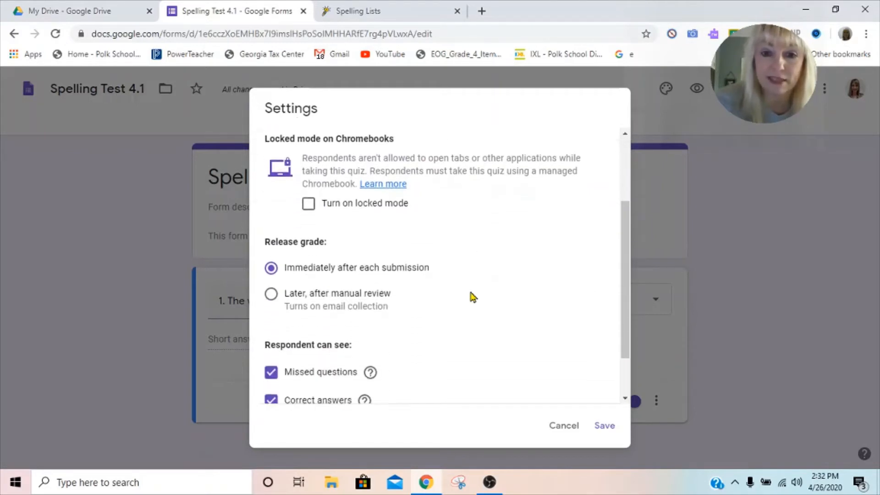
scroll(470, 297, "down", 1)
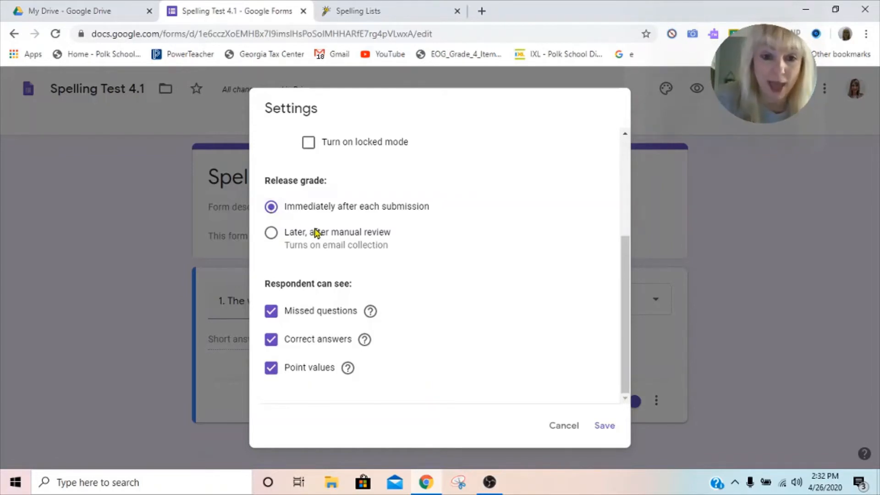
scroll(335, 241, "up", 1)
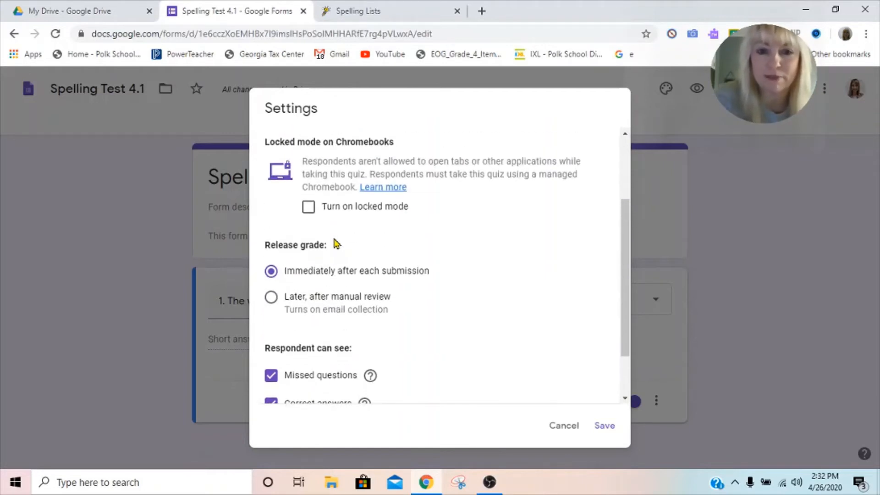
scroll(334, 243, "down", 1)
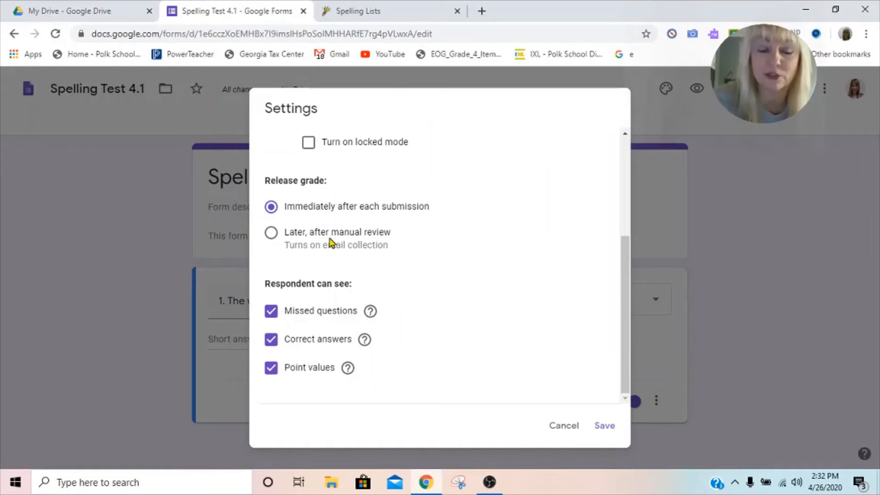
scroll(331, 243, "up", 1)
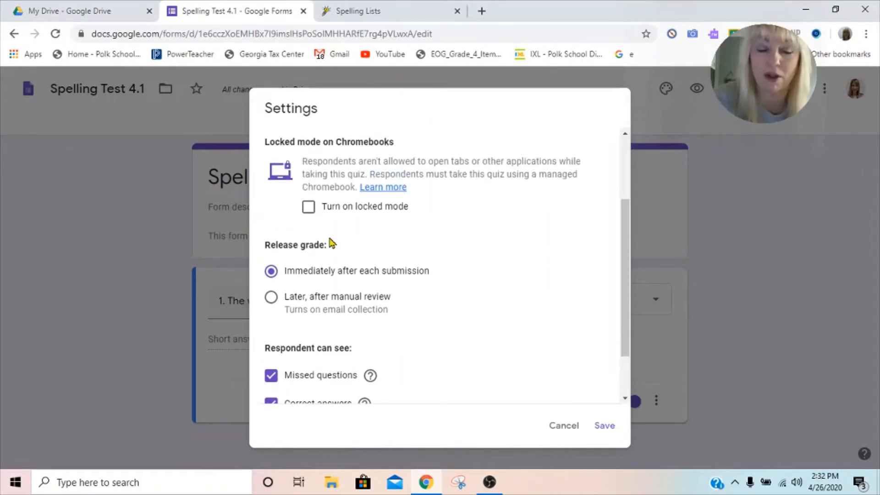
left_click(610, 429)
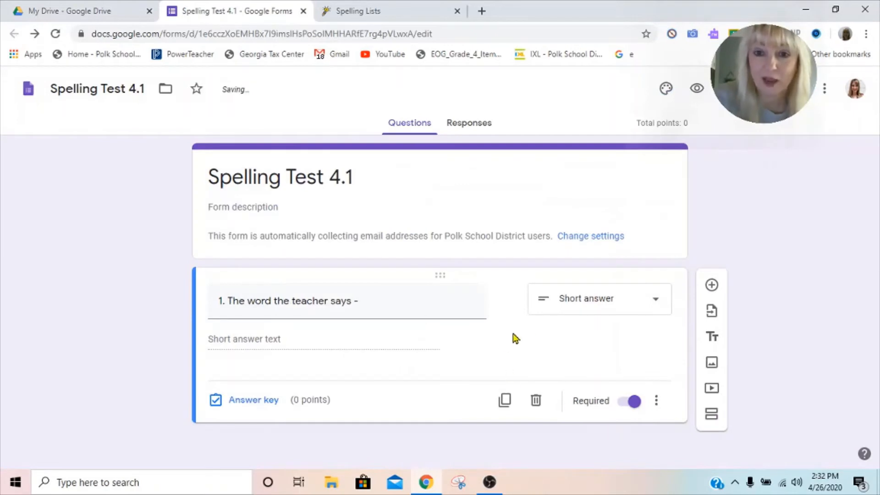
Open the first question's answer key and add button as the correct answer.
left_click(254, 401)
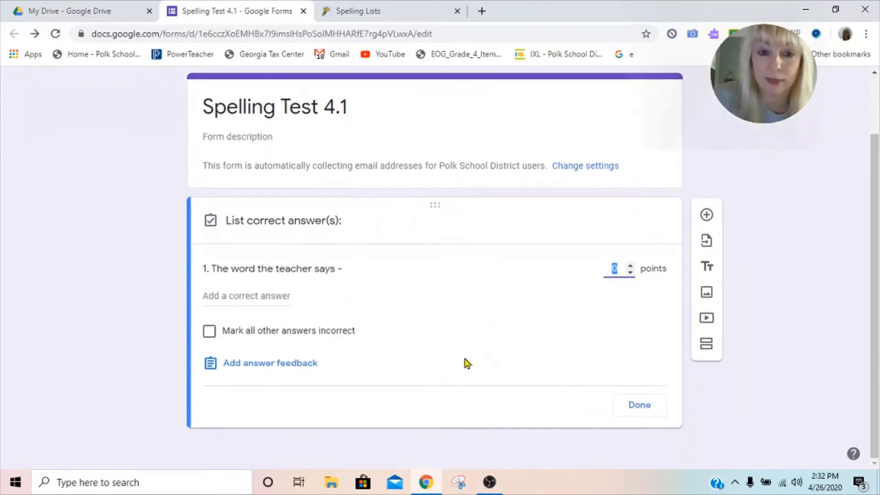
left_click(250, 295)
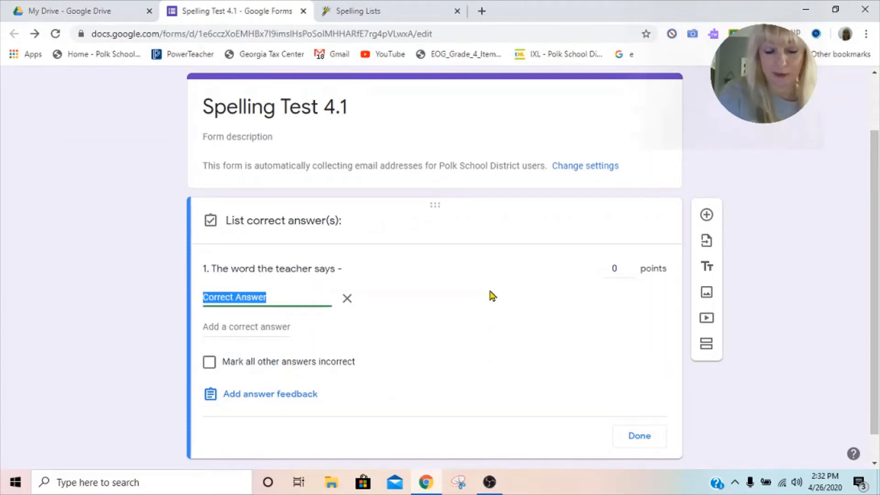
type("button")
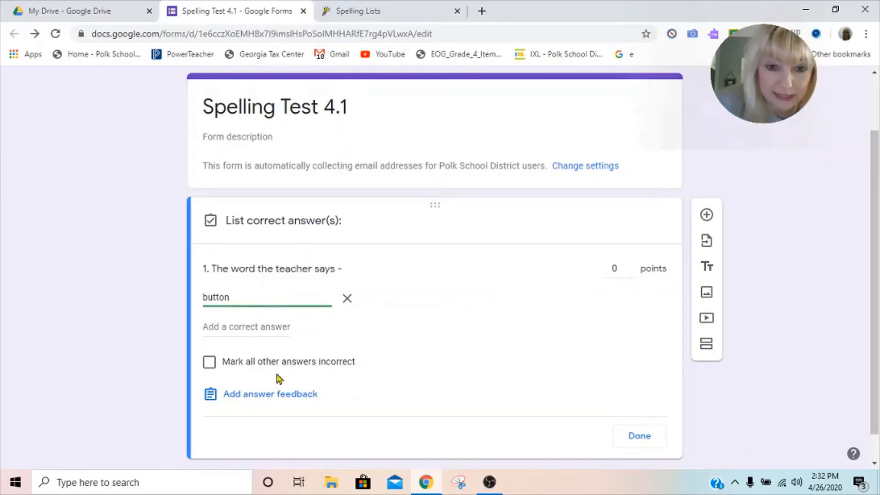
Add BUTTON and Button as further correct answers to the first question's answer key.
left_click(290, 396)
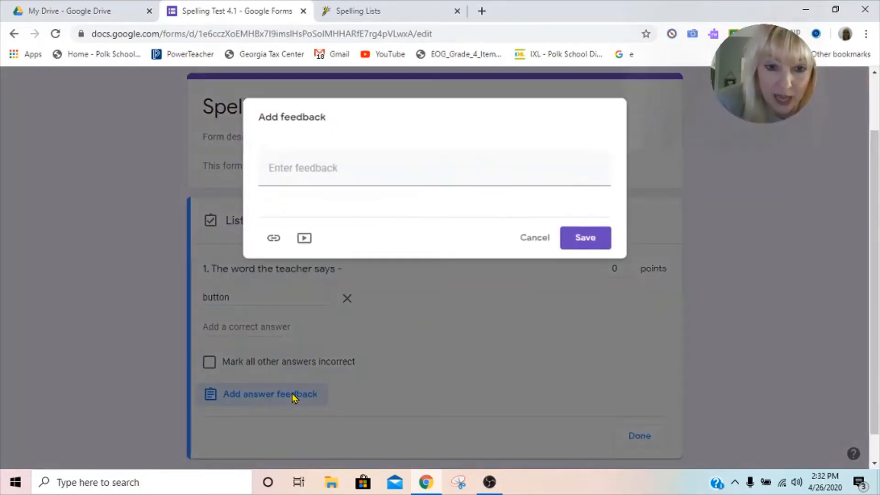
left_click(533, 238)
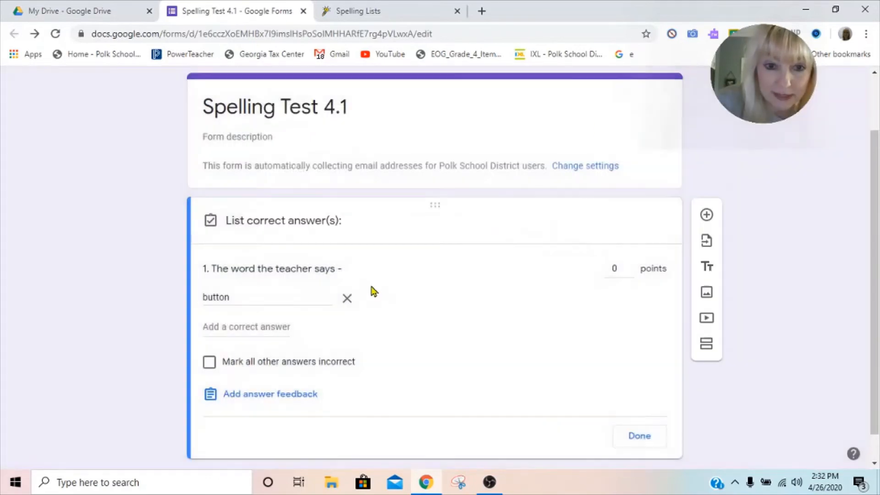
left_click(263, 327)
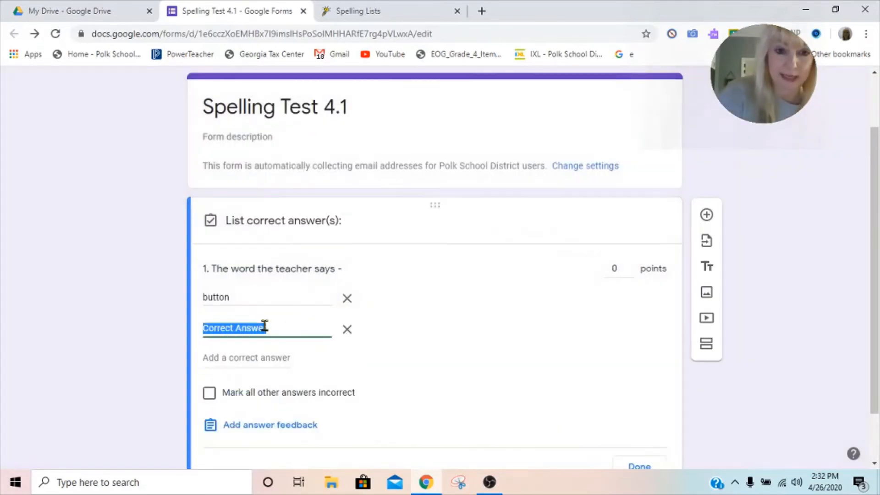
type("BUTTON")
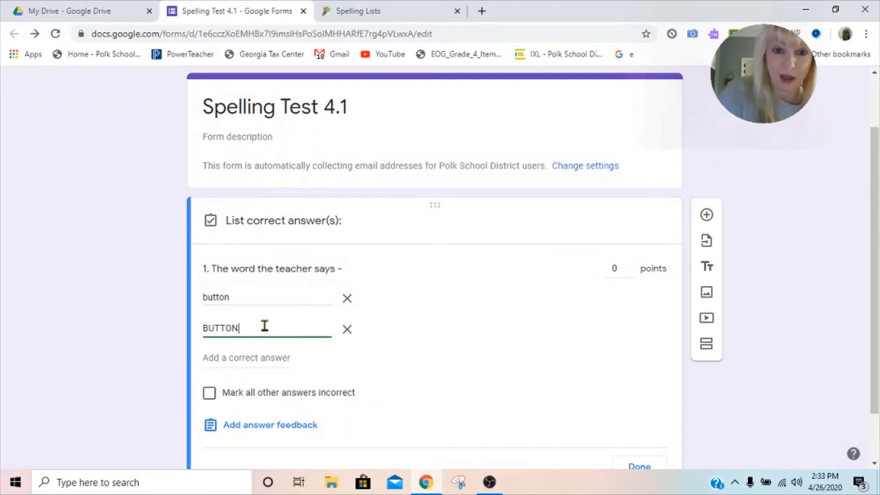
left_click(246, 358)
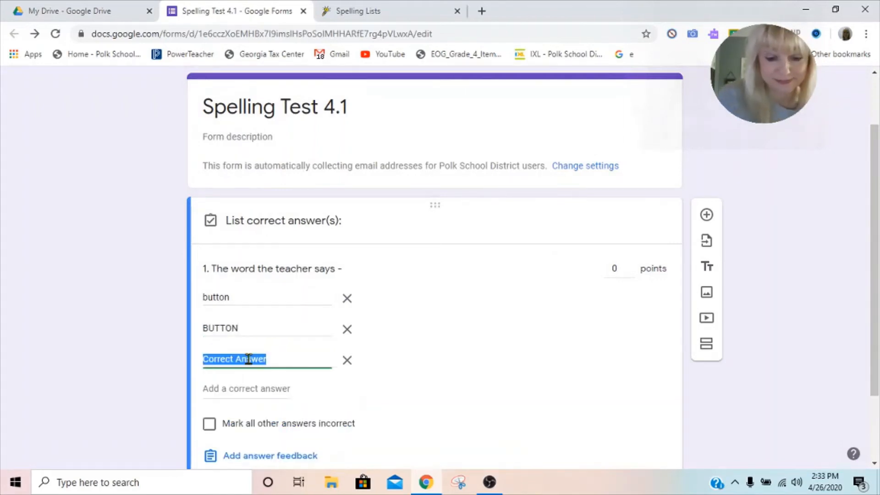
type("Button")
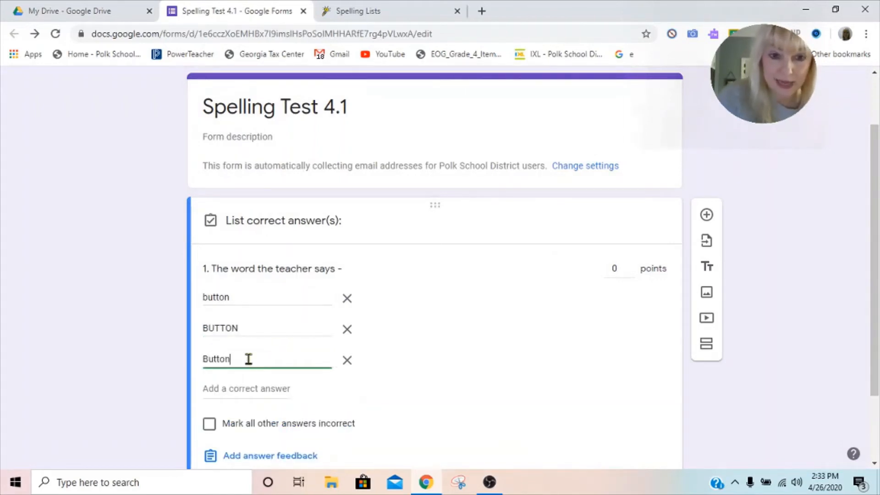
Mark all other answers incorrect and add the feedback "Great Job!" for all answers of the first question.
left_click(212, 425)
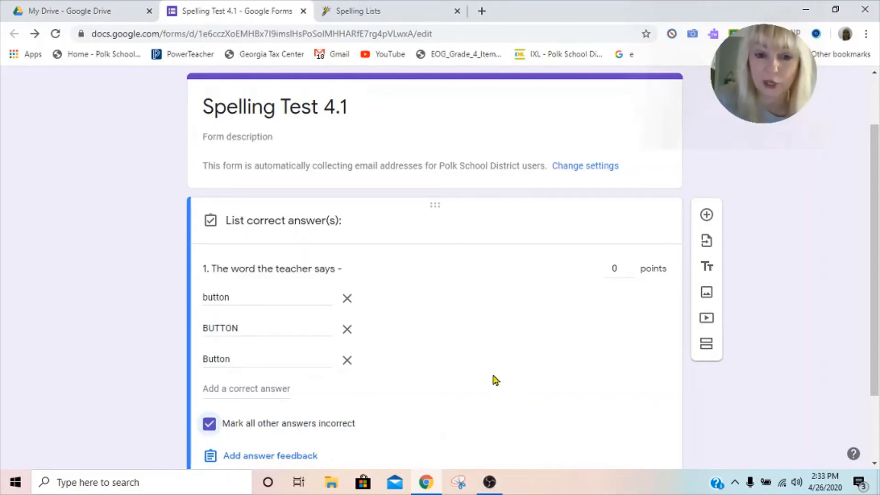
scroll(495, 379, "down", 2)
left_click(306, 369)
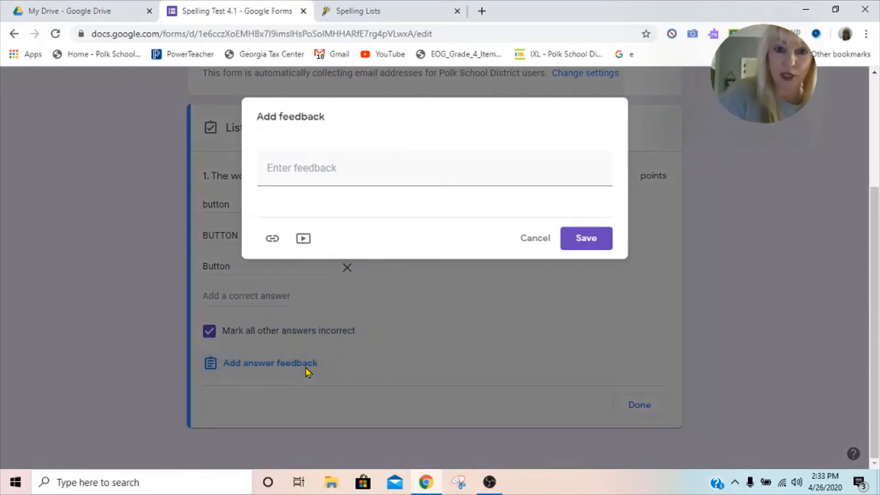
left_click(300, 168)
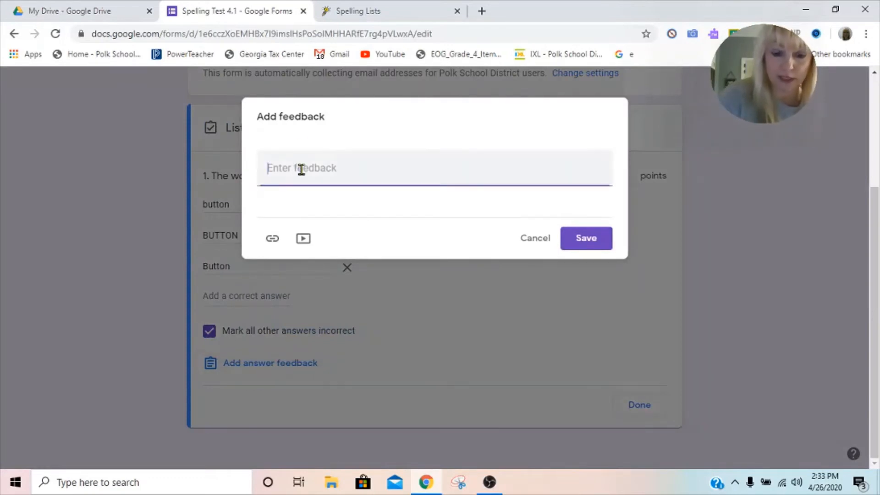
type("Great Job!")
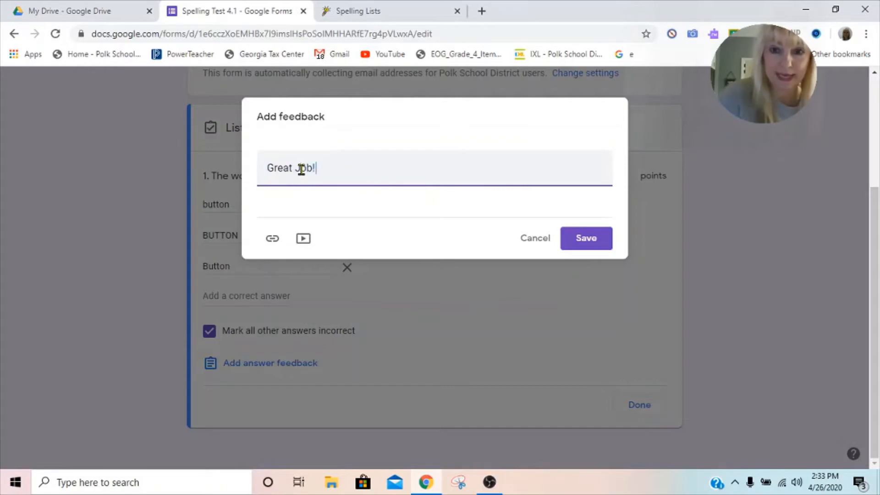
left_click(590, 239)
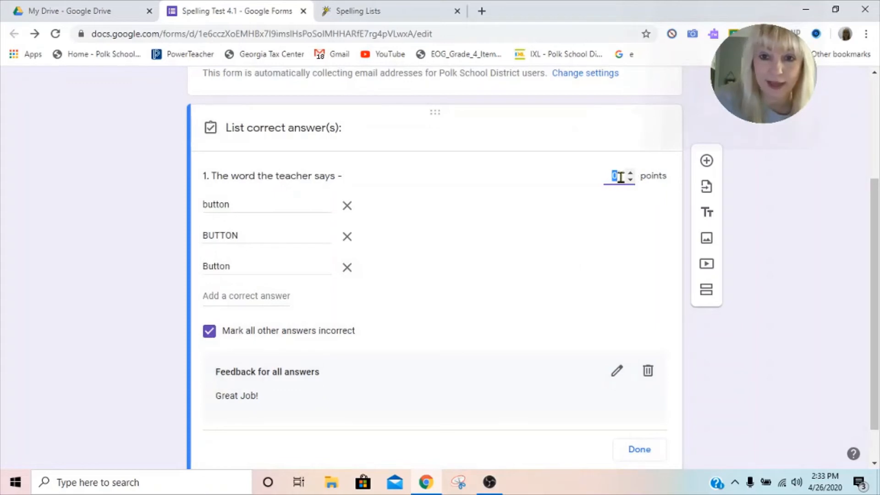
Set the first question's value to 10 points.
key("BackSpace")
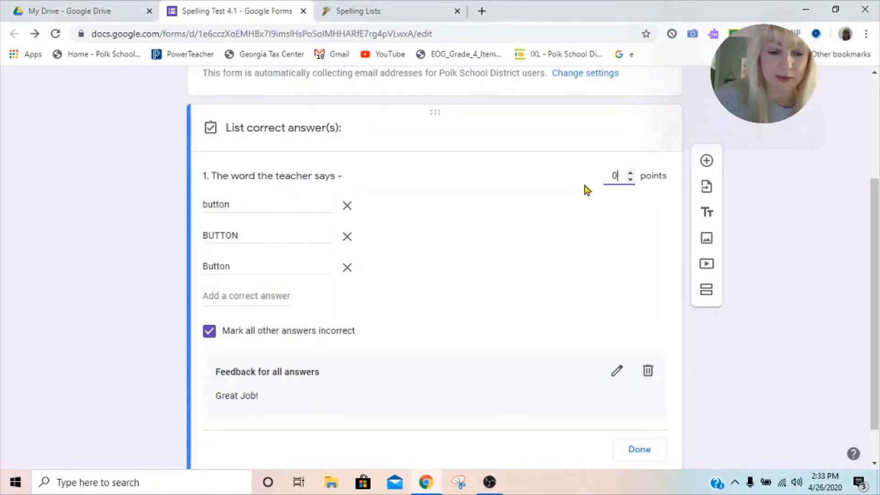
type("10")
key("BackSpace")
key("BackSpace")
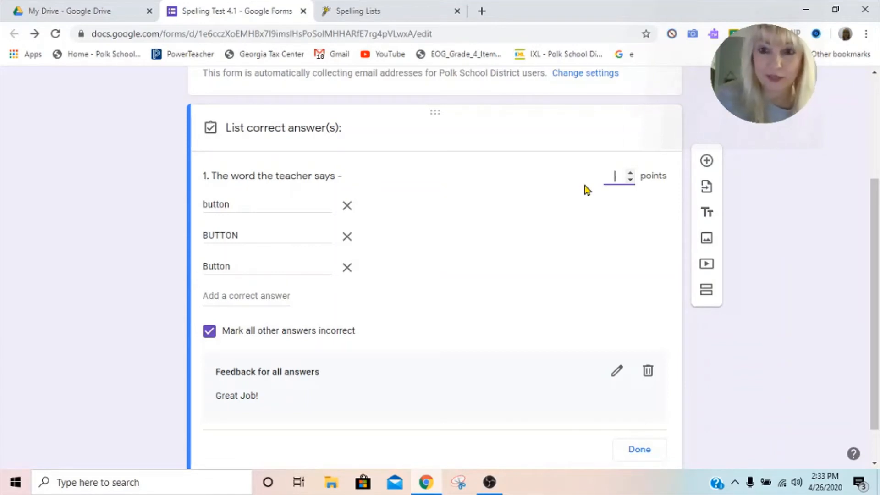
type("10")
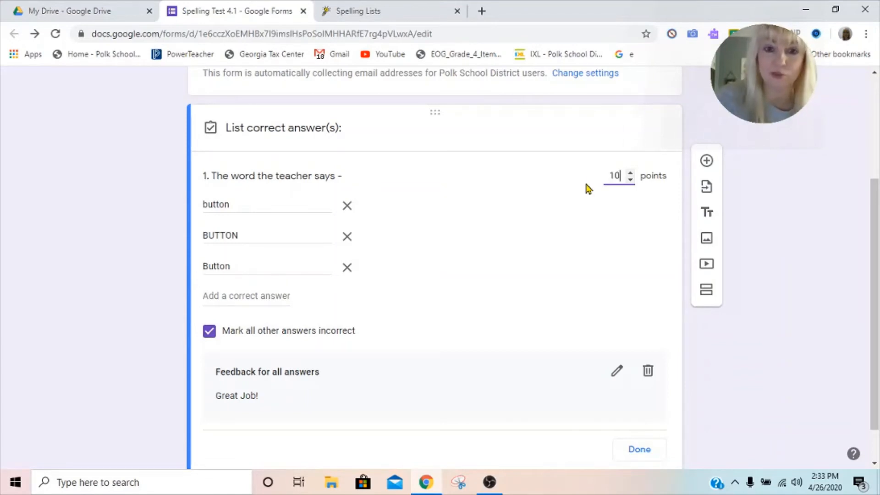
Add a new item and insert a photo of buttons found through a Google image search for button.
scroll(355, 337, "down", 1)
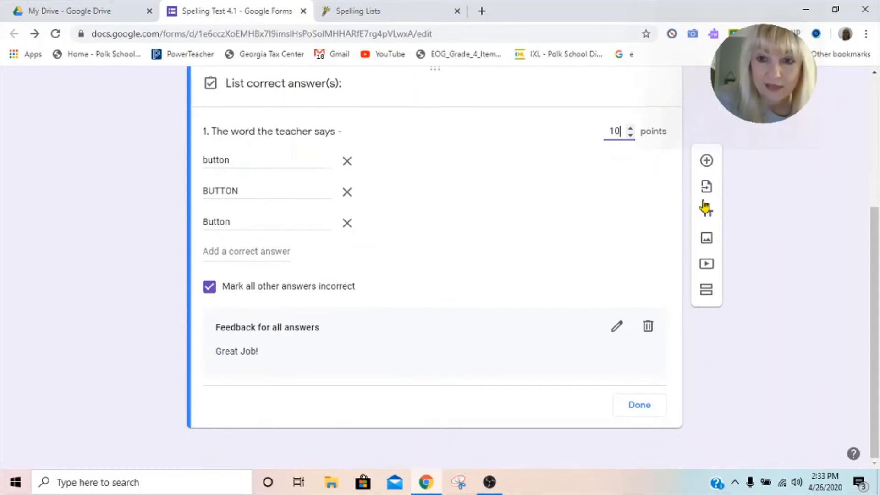
left_click(709, 169)
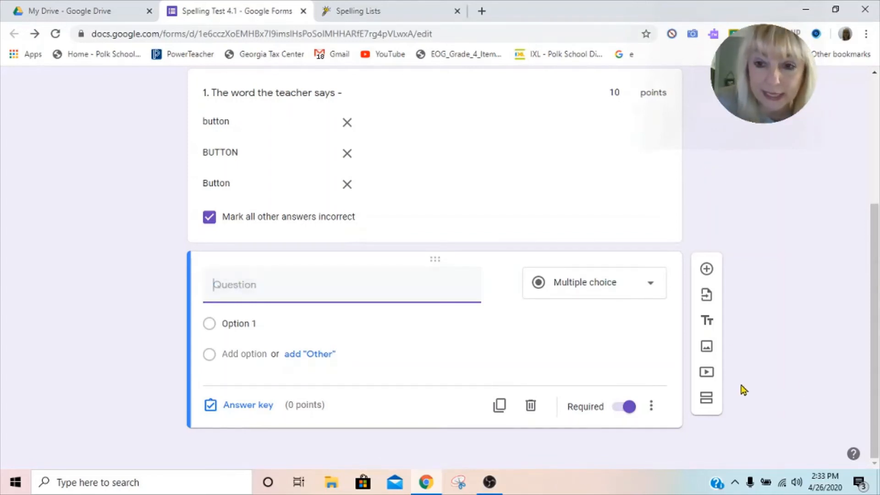
left_click(706, 347)
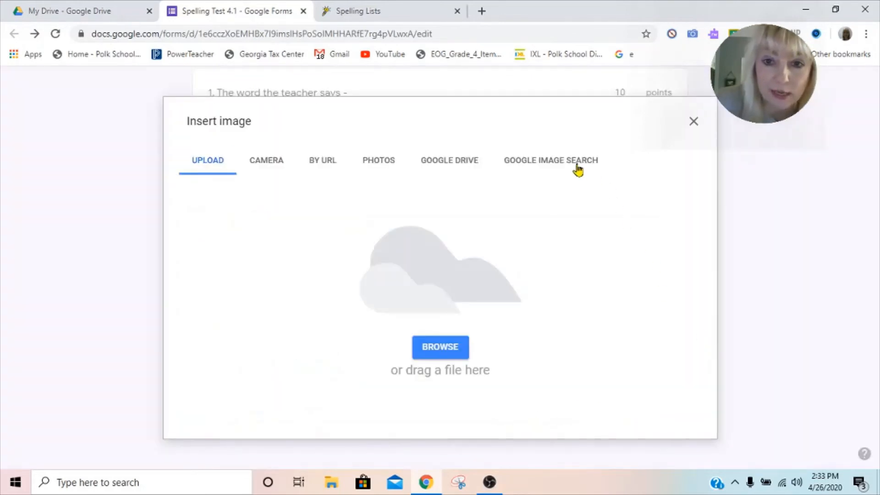
left_click(527, 164)
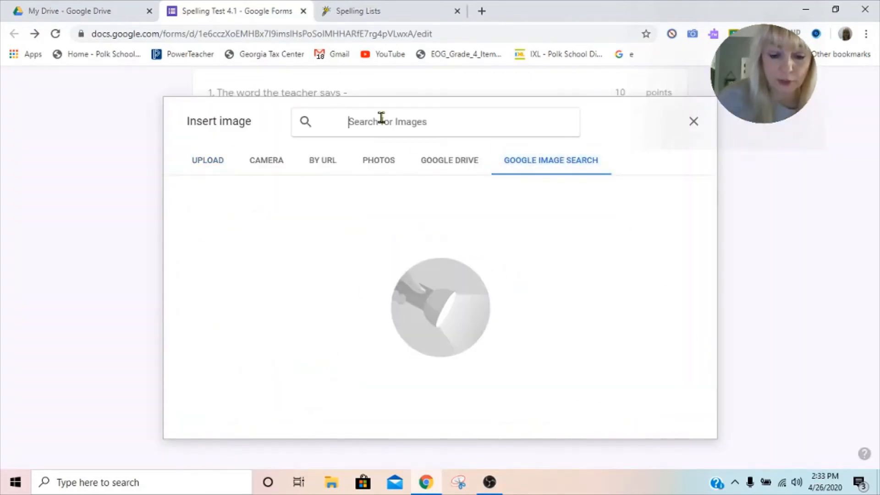
type("button")
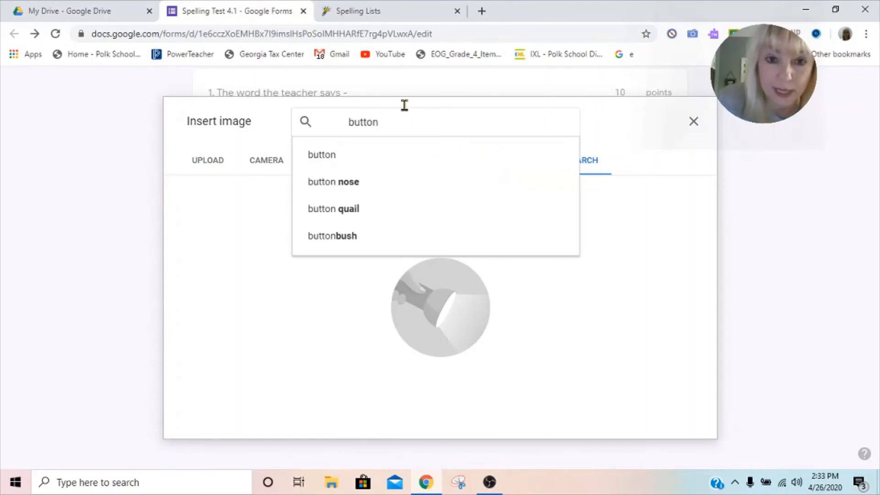
left_click(344, 160)
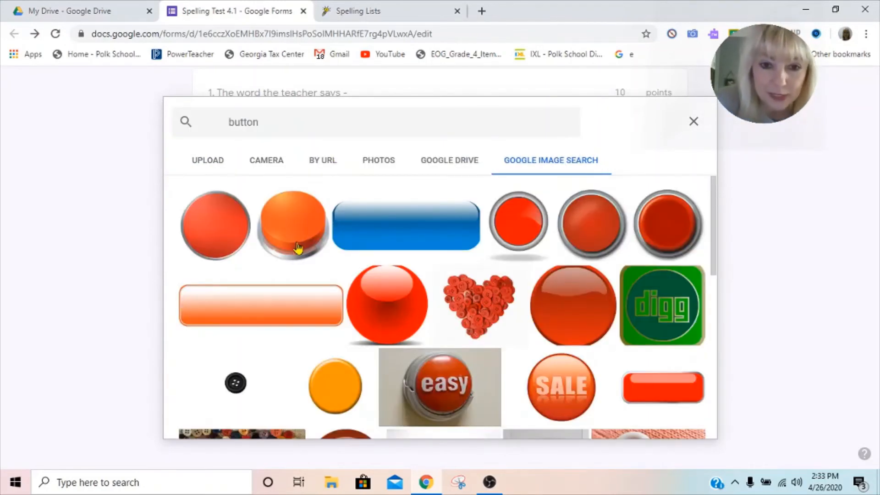
scroll(335, 243, "down", 3)
left_click(263, 339)
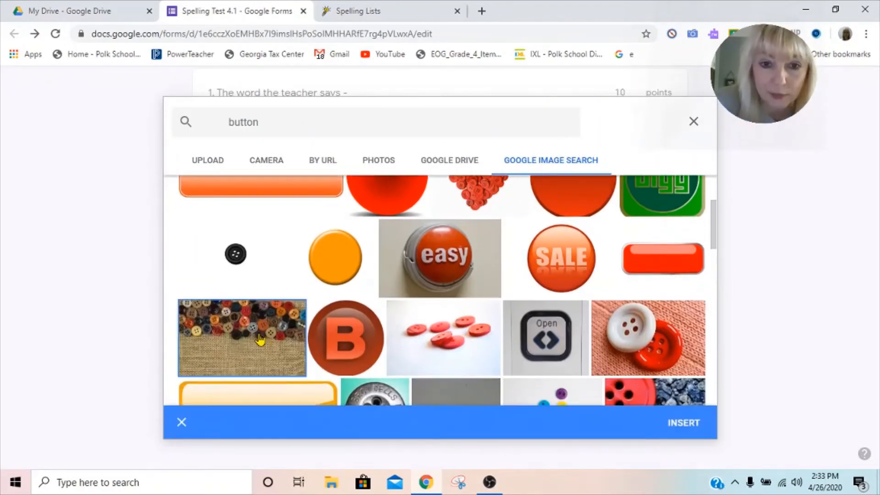
left_click(692, 423)
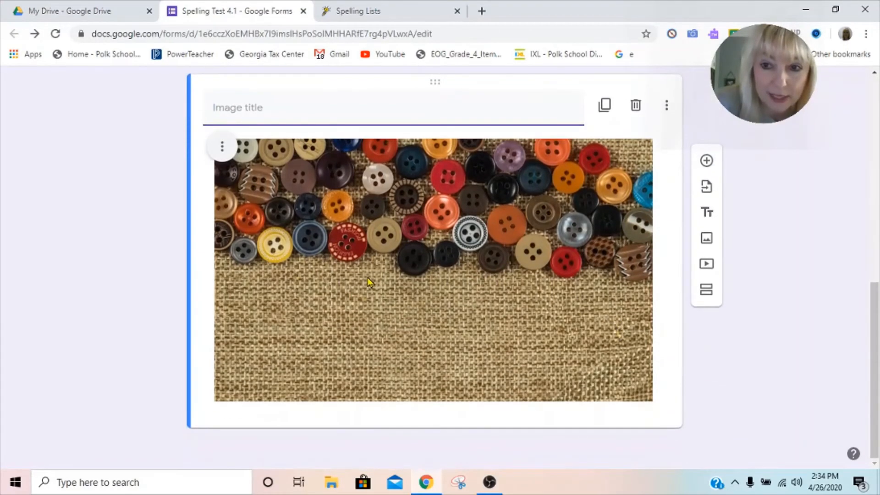
Add a multiple-choice question below the image titled "The above image is:".
left_click(707, 162)
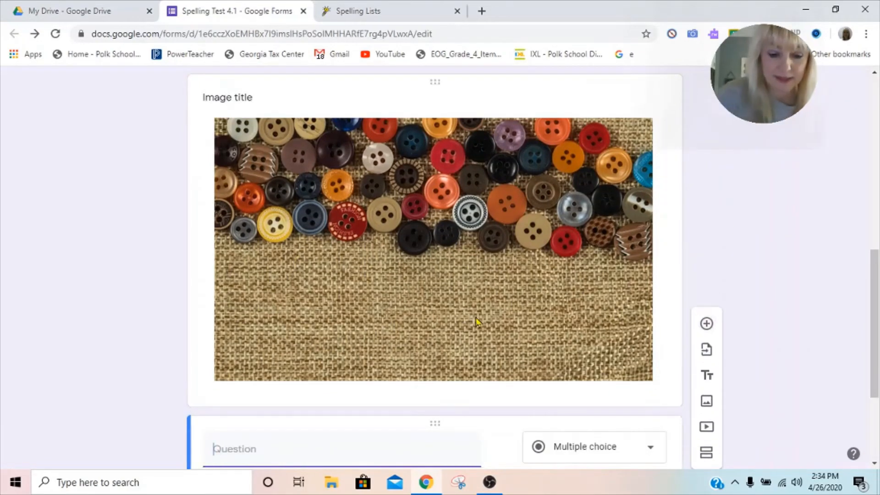
type("The above image is")
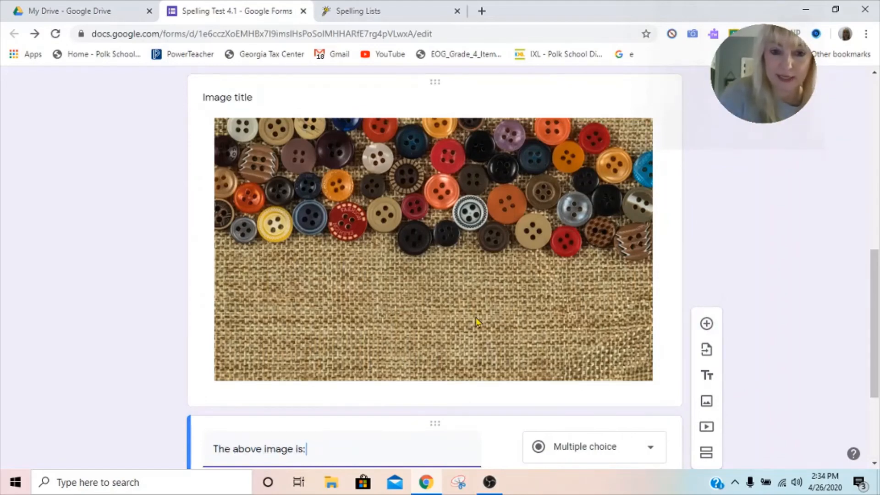
type(":")
scroll(456, 322, "down", 3)
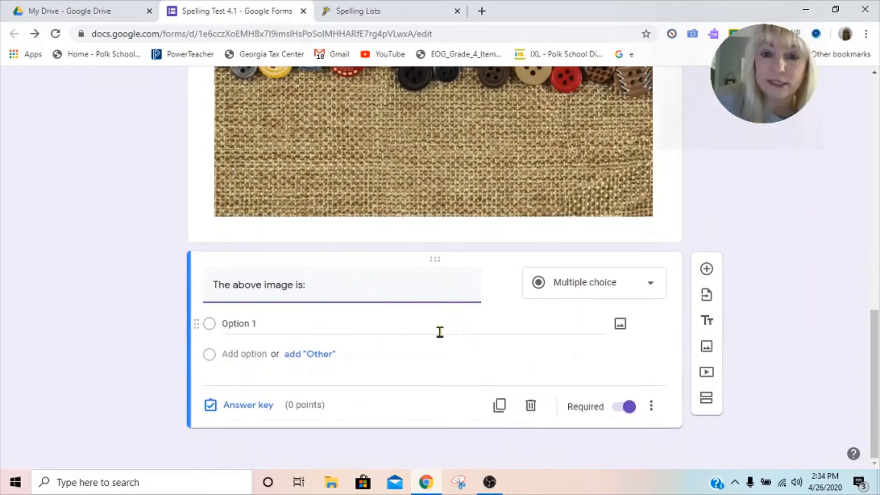
left_click(653, 284)
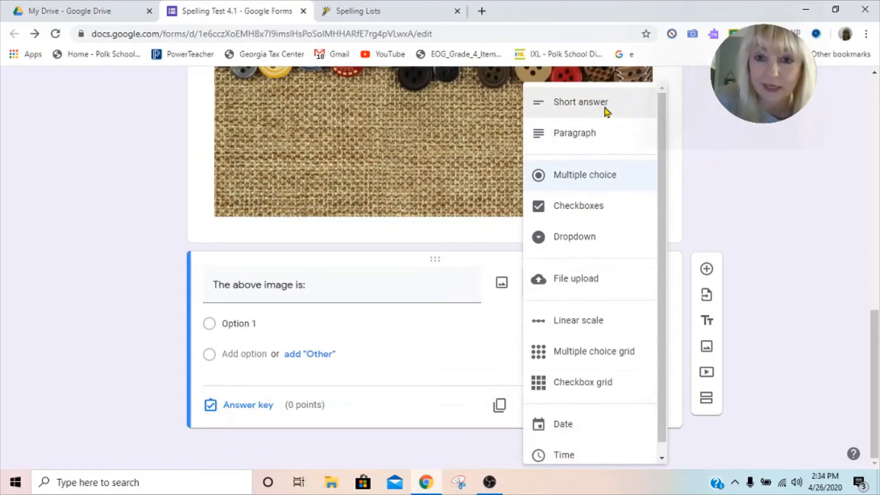
left_click(605, 175)
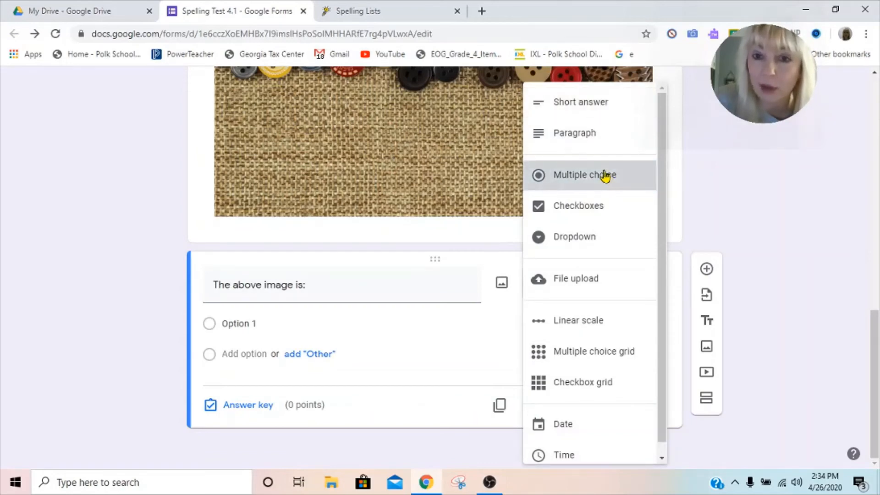
Enter the answer options button, bottum, buton and botton for the image question.
left_click(253, 323)
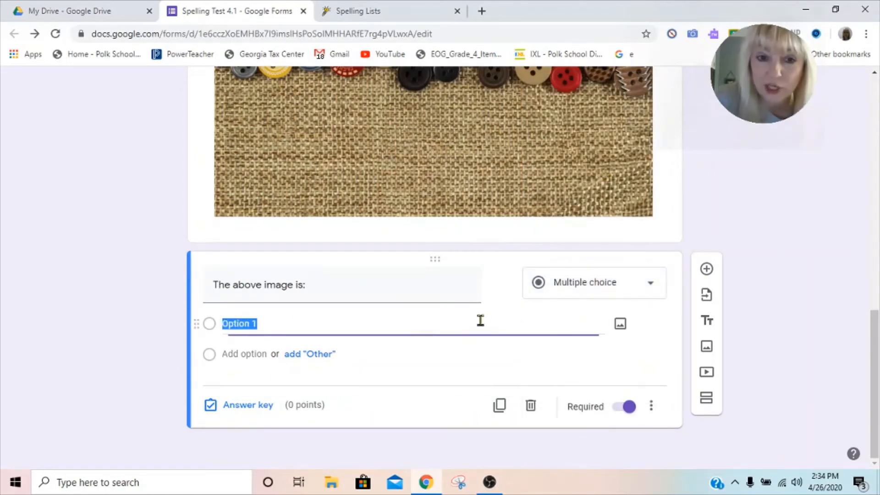
type("button")
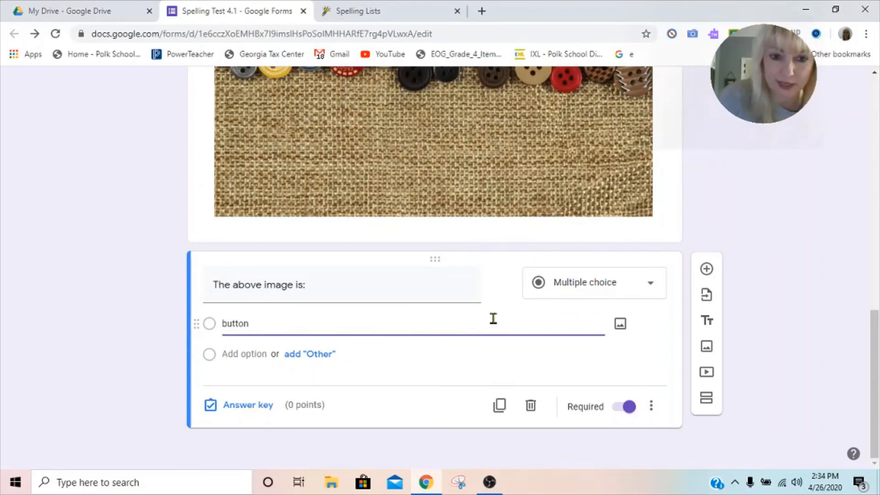
left_click(263, 354)
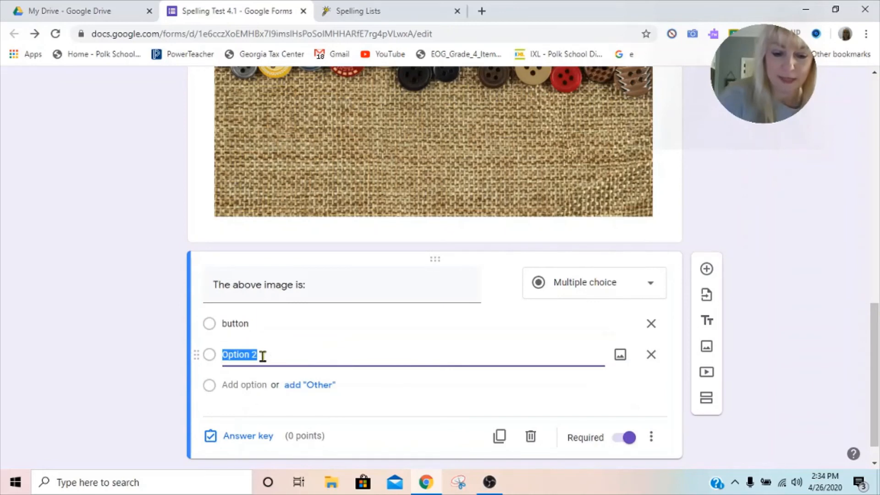
type("bottum")
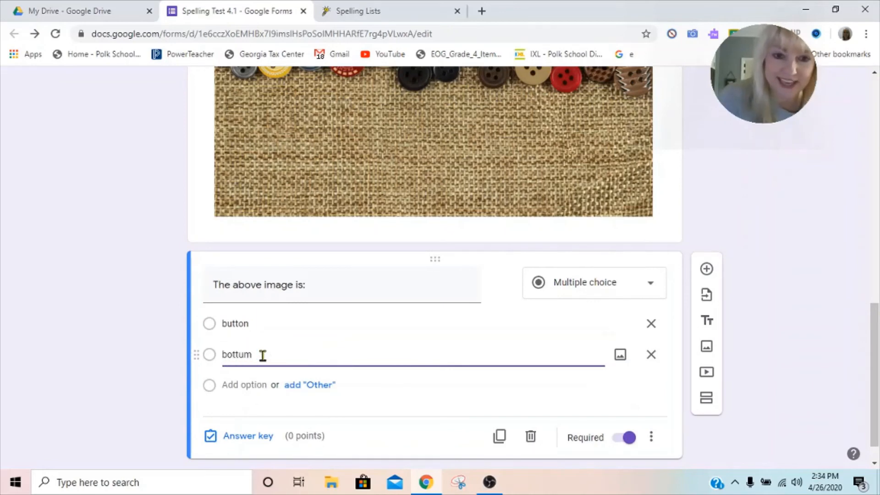
left_click(243, 385)
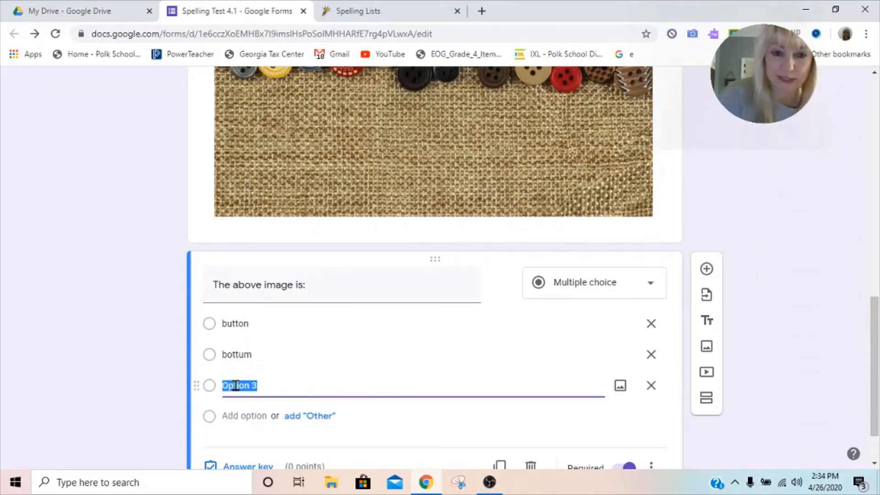
type("buton")
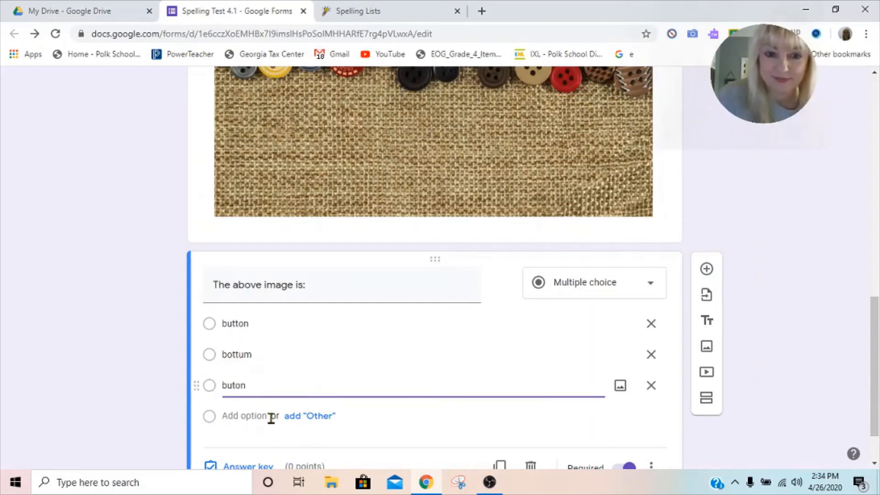
left_click(244, 416)
type("bot")
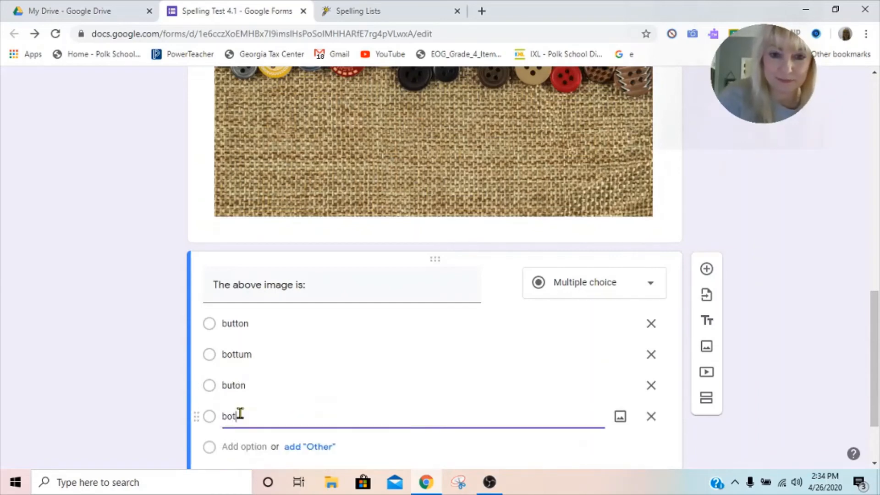
type("ton")
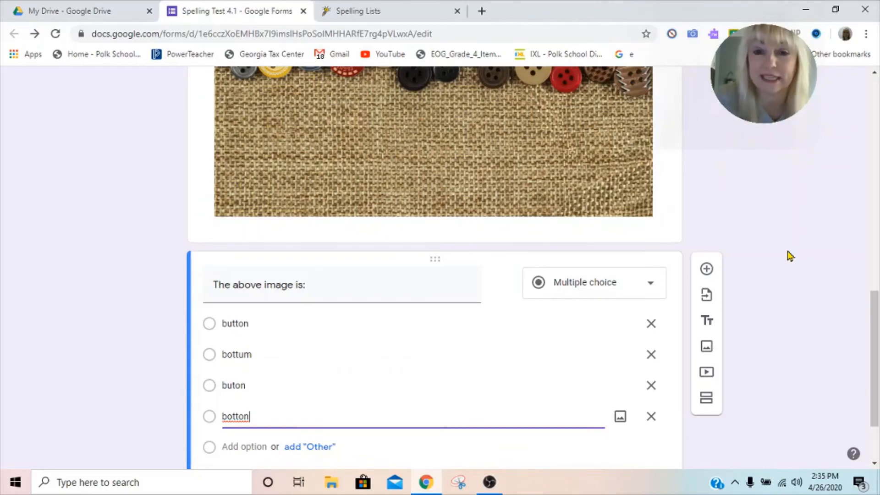
Scroll through the form to review the first question, the button image and the image question's options.
scroll(789, 254, "up", 10)
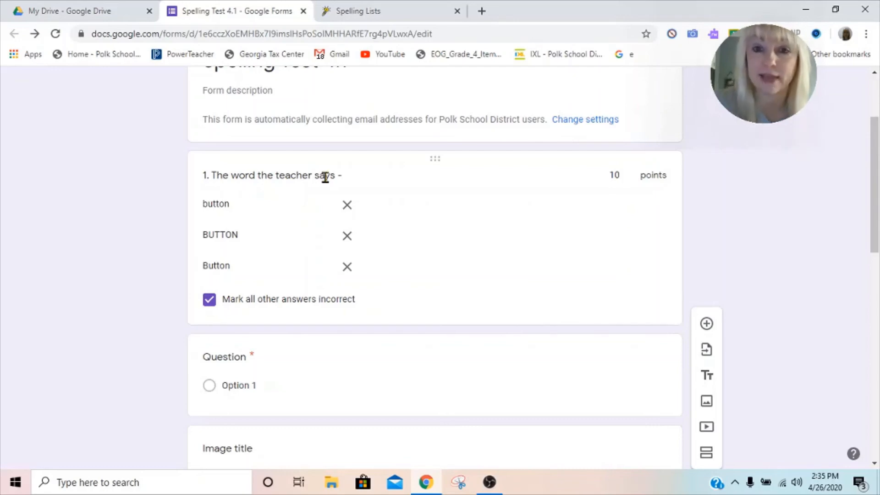
scroll(325, 177, "down", 10)
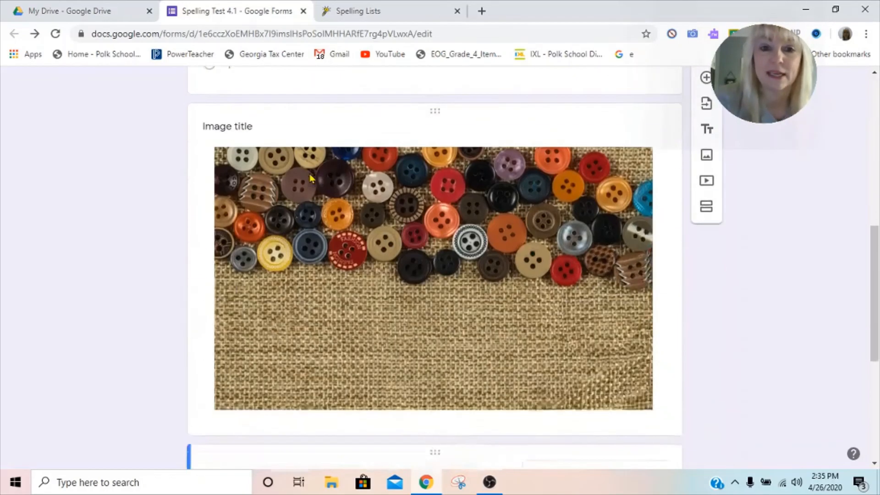
scroll(310, 179, "up", 3)
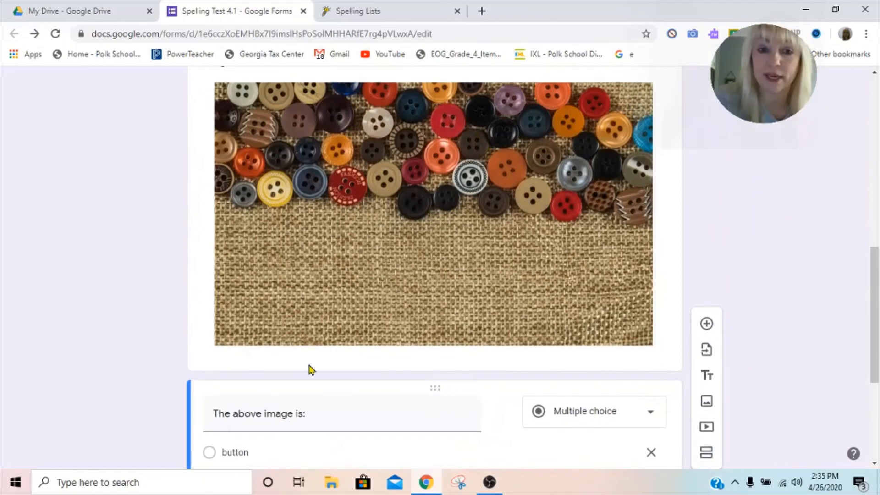
scroll(324, 375, "down", 3)
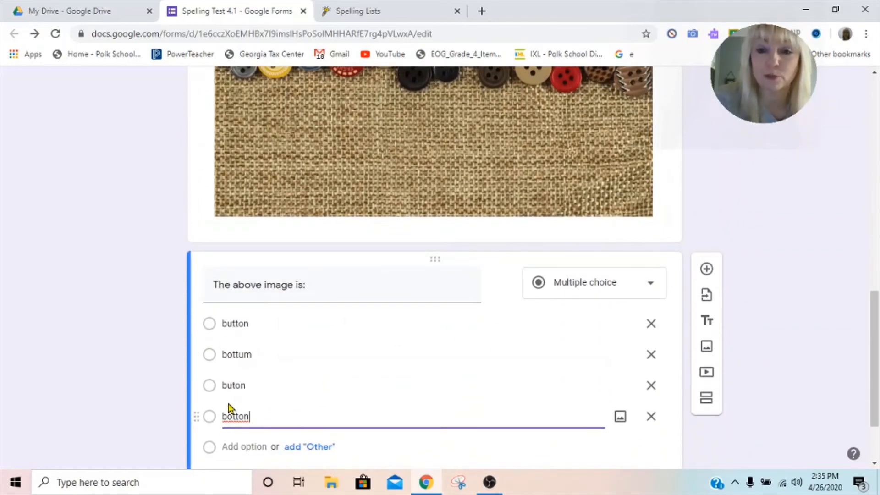
scroll(707, 274, "up", 4)
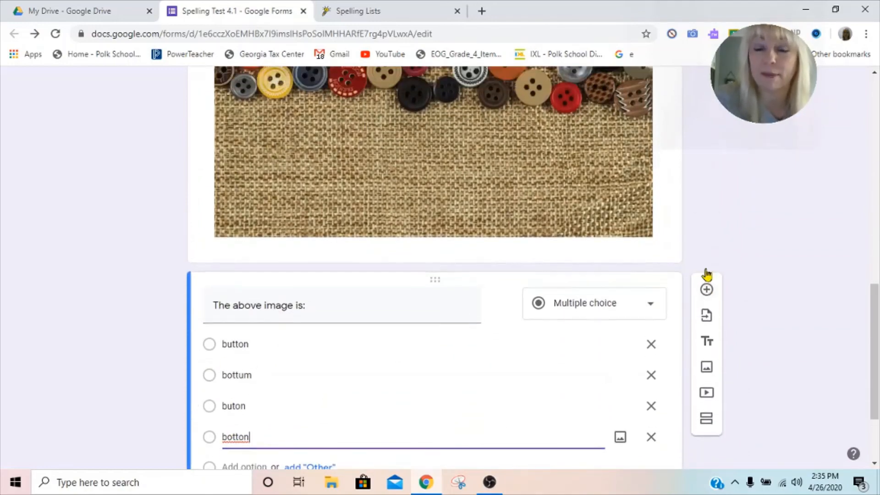
scroll(537, 265, "down", 5)
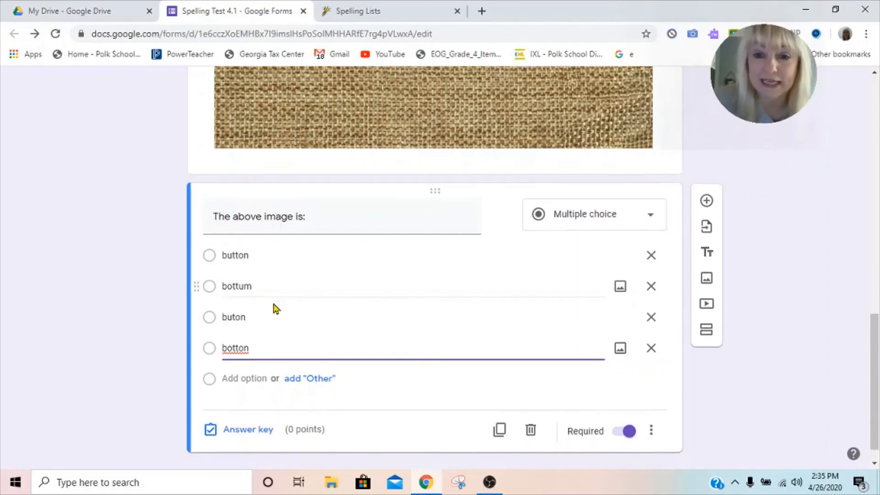
scroll(275, 311, "down", 1)
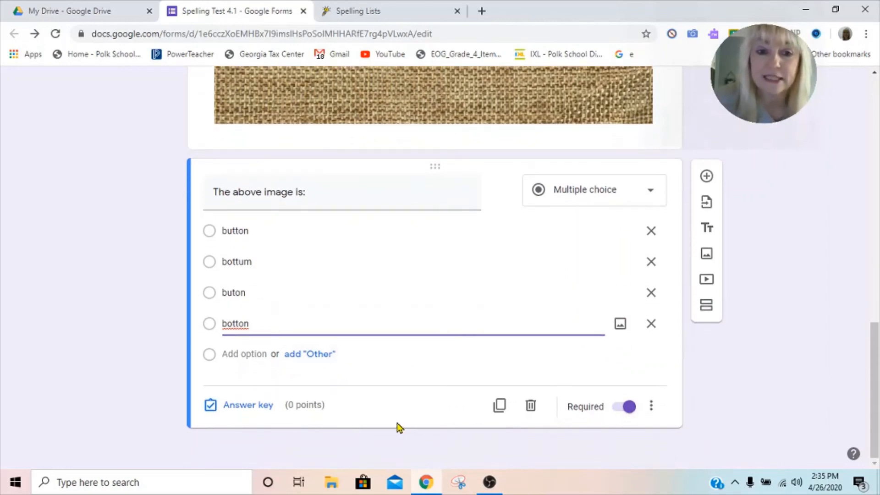
Set the image question's answer key to button as the correct answer, worth 10 points.
left_click(265, 412)
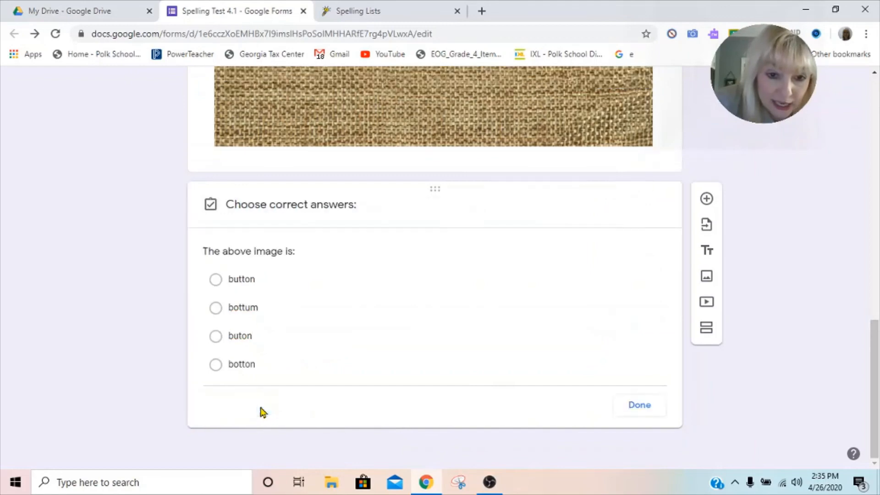
left_click(216, 260)
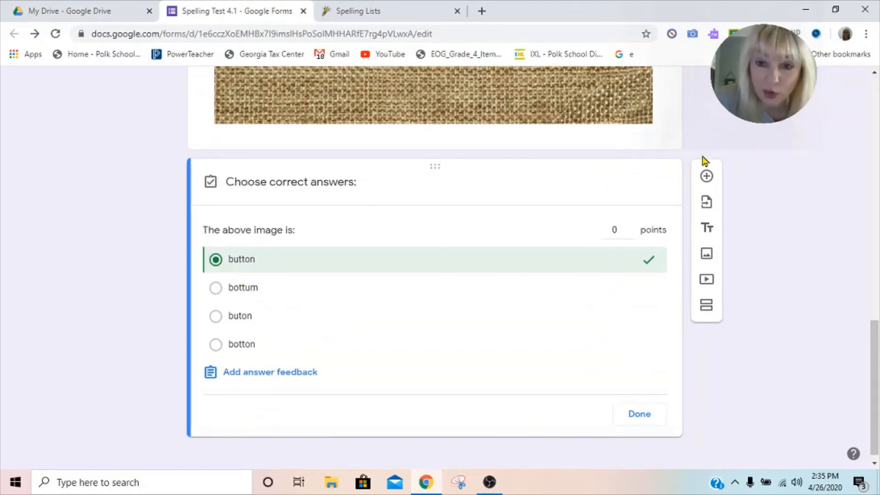
left_click(614, 229)
key("BackSpace")
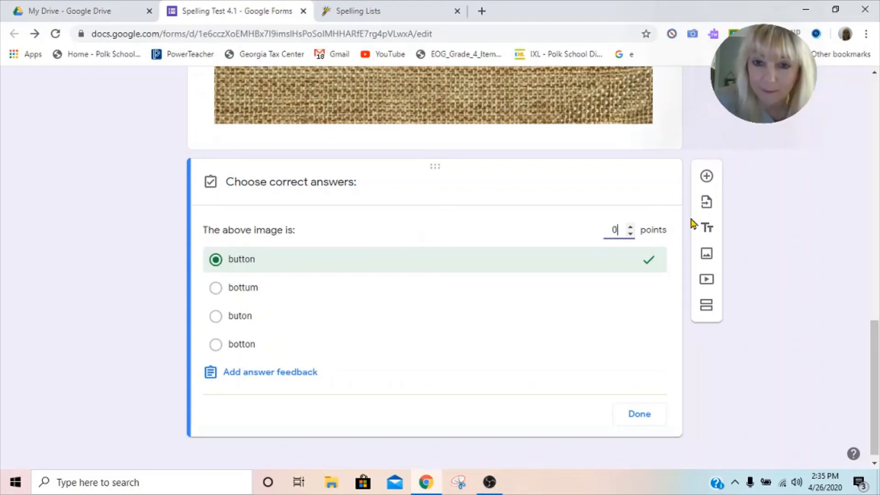
type("10")
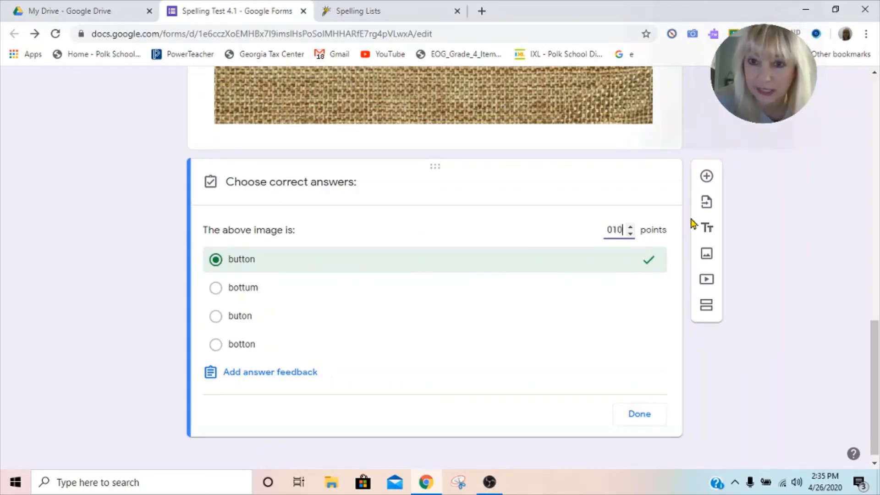
left_click(640, 415)
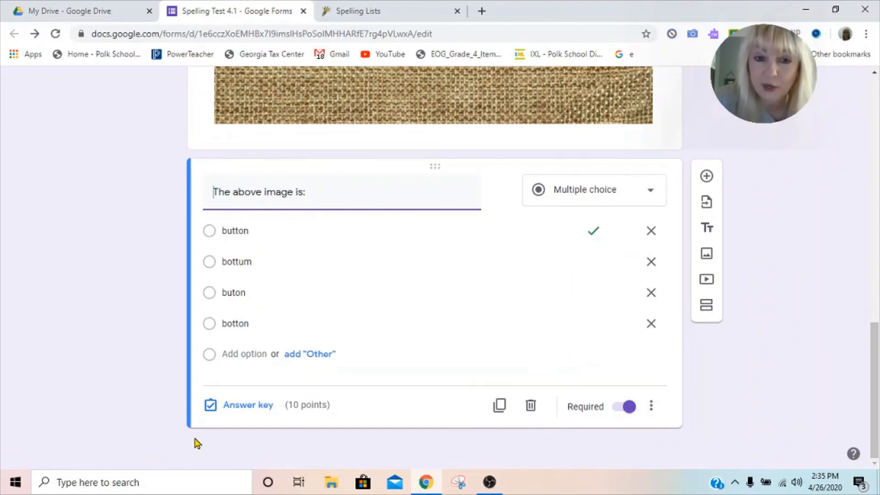
Return to the top of the form to review the title and total points.
scroll(397, 378, "up", 10)
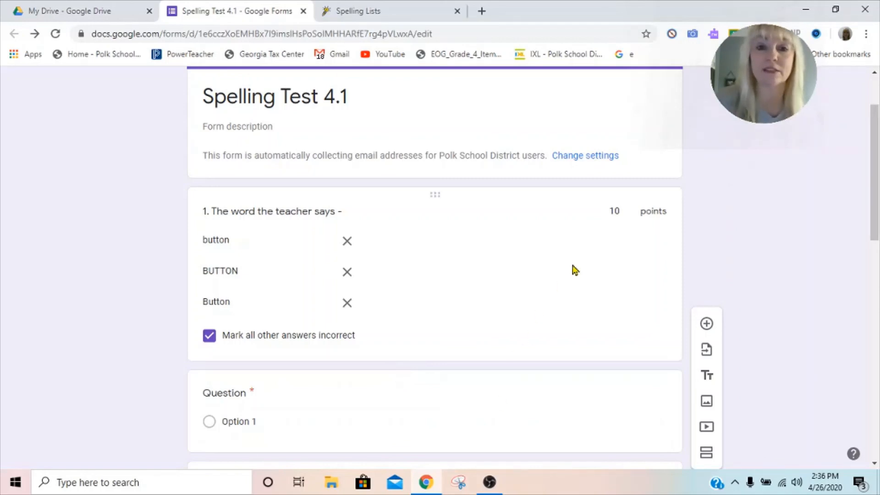
scroll(573, 270, "up", 2)
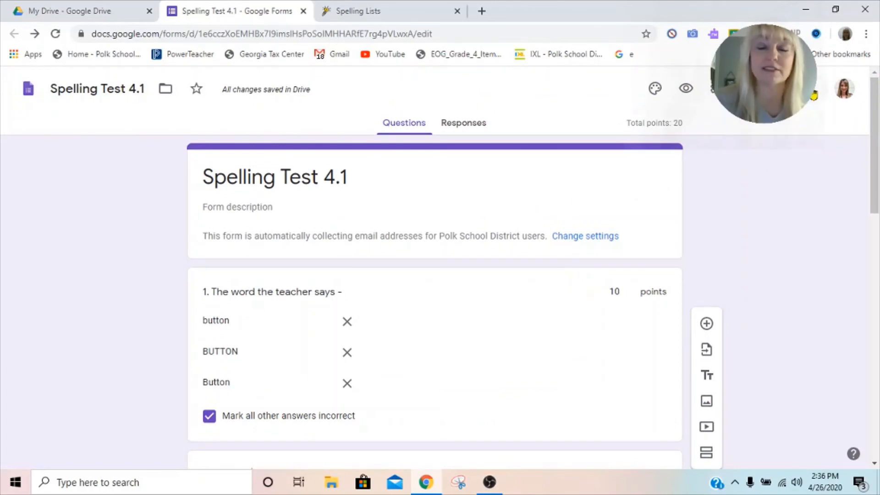